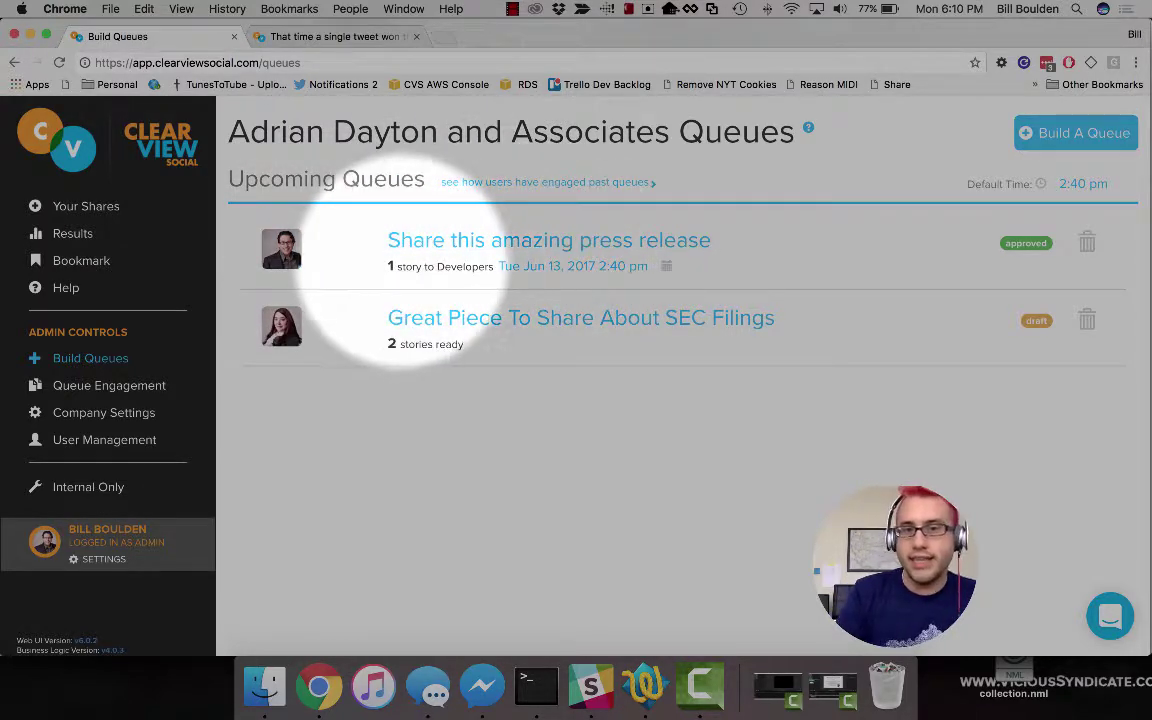
Start building a new empty queue from the Queues page
{"action": "double_click", "coordinate": [465, 266]}
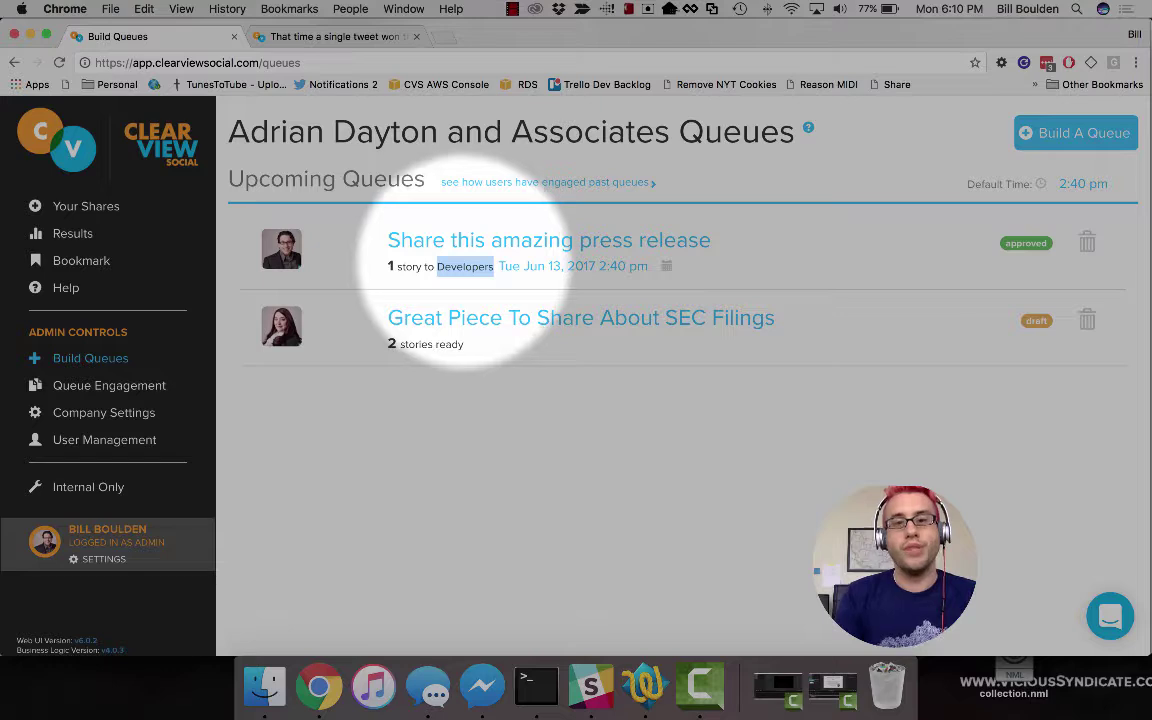
{"action": "left_click", "coordinate": [680, 250]}
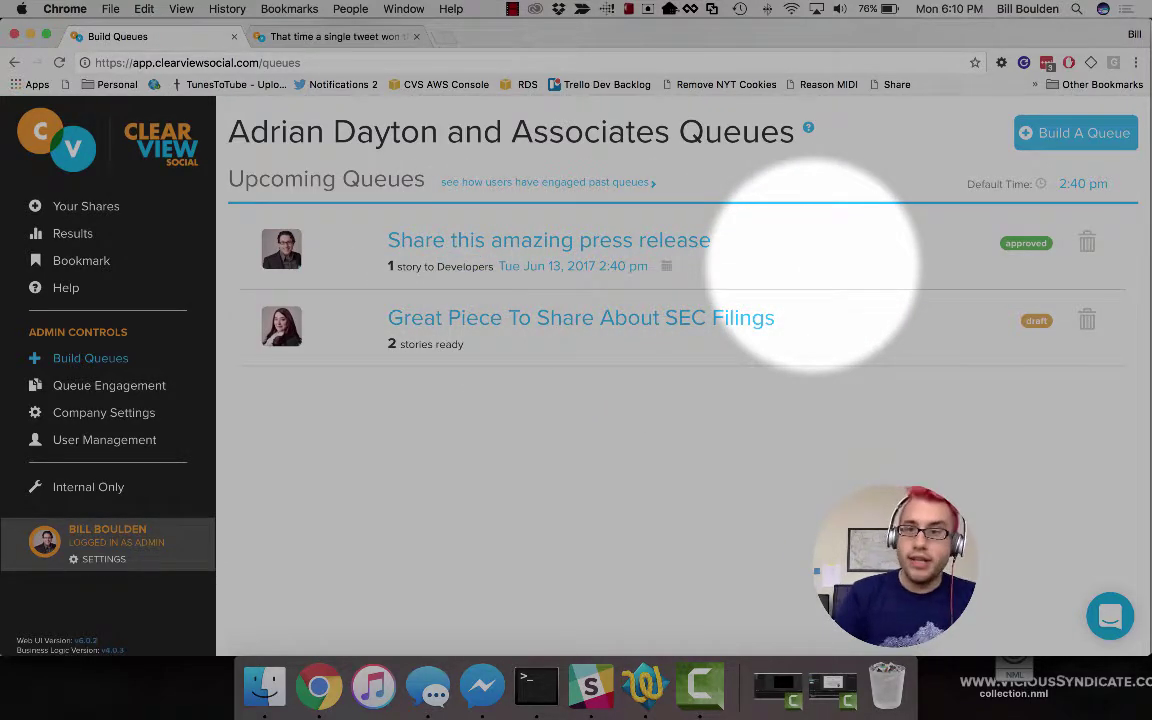
{"action": "left_click", "coordinate": [1075, 133]}
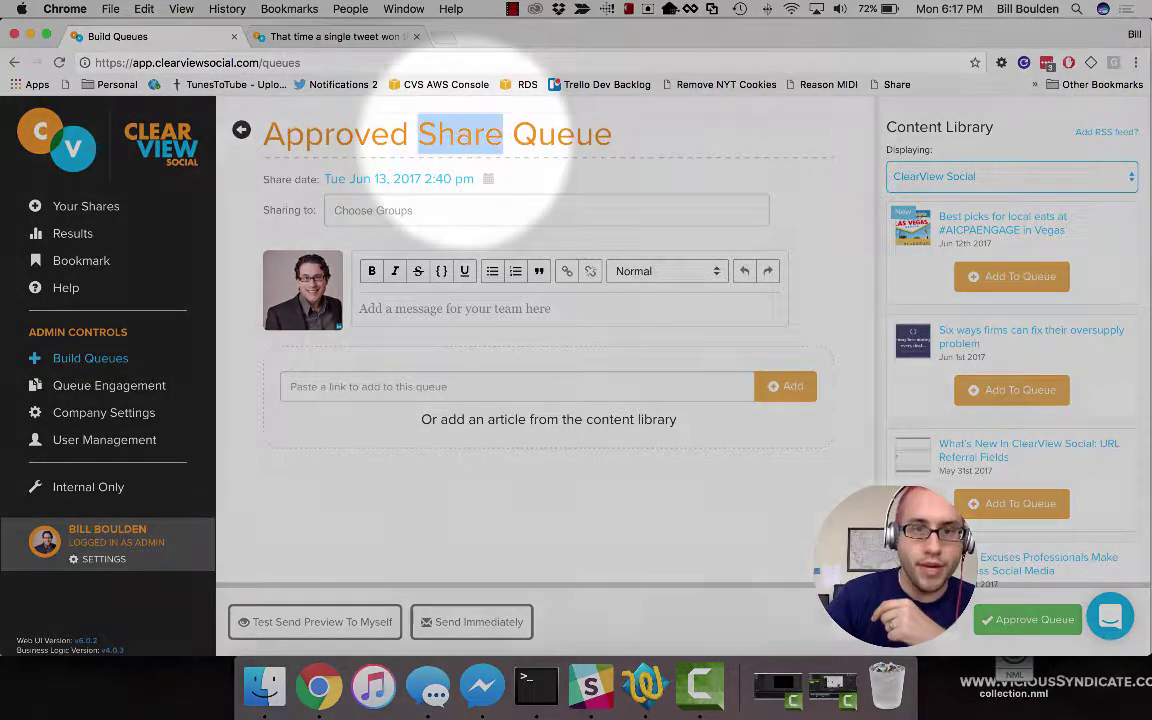
Select the default 'Approved Share Queue' heading text so it can be replaced
{"action": "triple_click", "coordinate": [462, 134]}
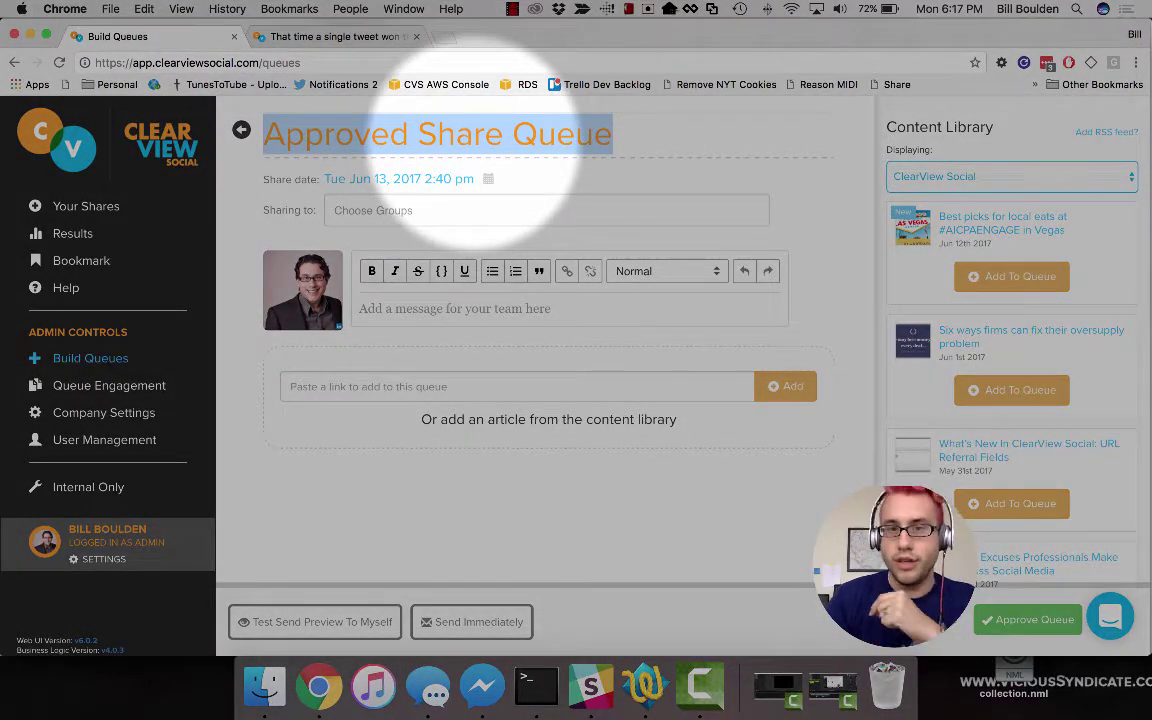
{"action": "left_click", "coordinate": [427, 134]}
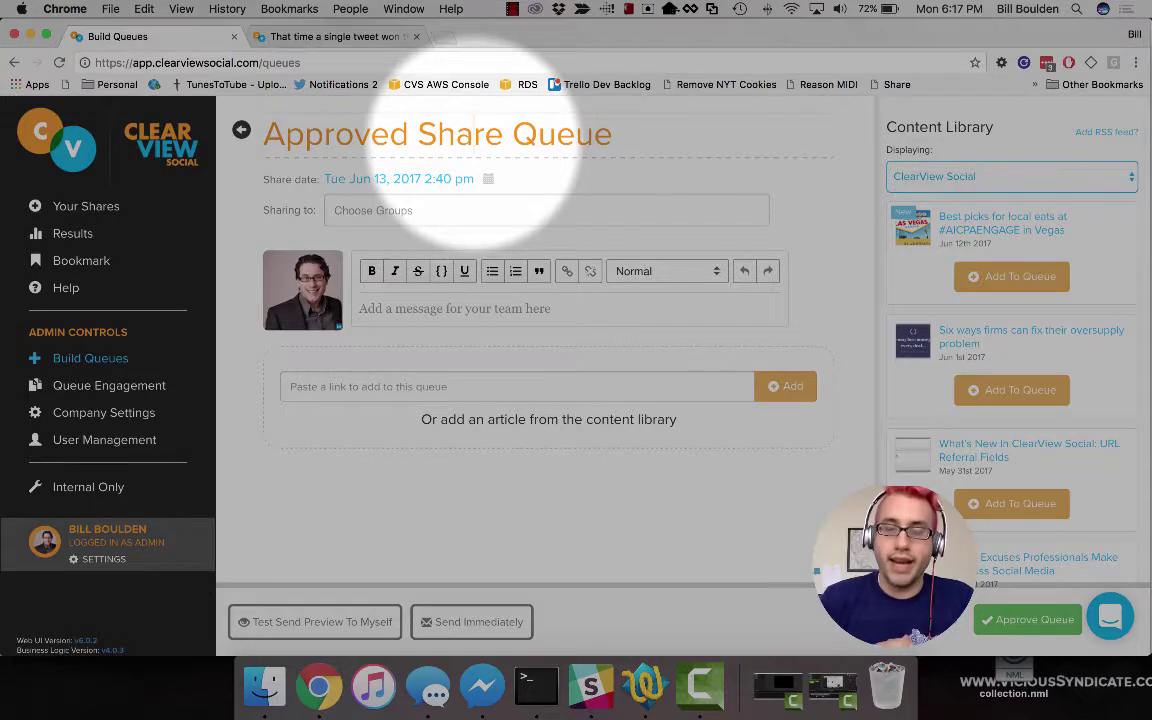
{"action": "left_click", "coordinate": [612, 134]}
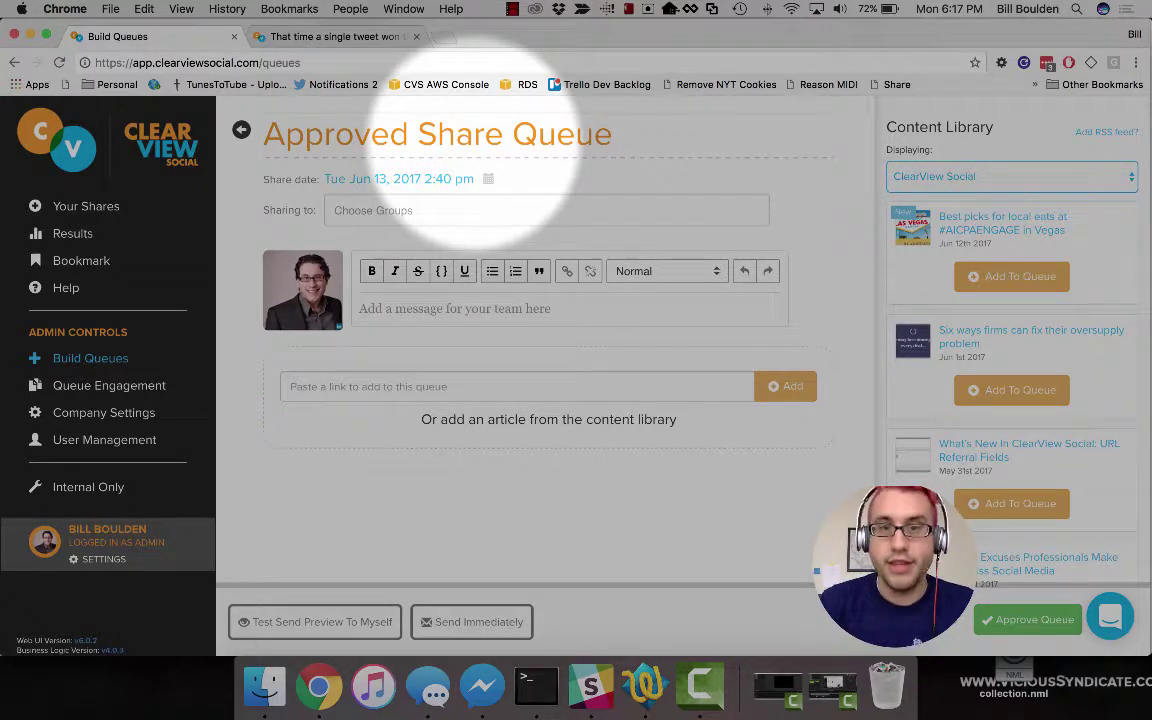
{"action": "key", "text": "shift+alt+Left"}
{"action": "key", "text": "shift+alt+Left"}
{"action": "key", "text": "shift+alt+Left"}
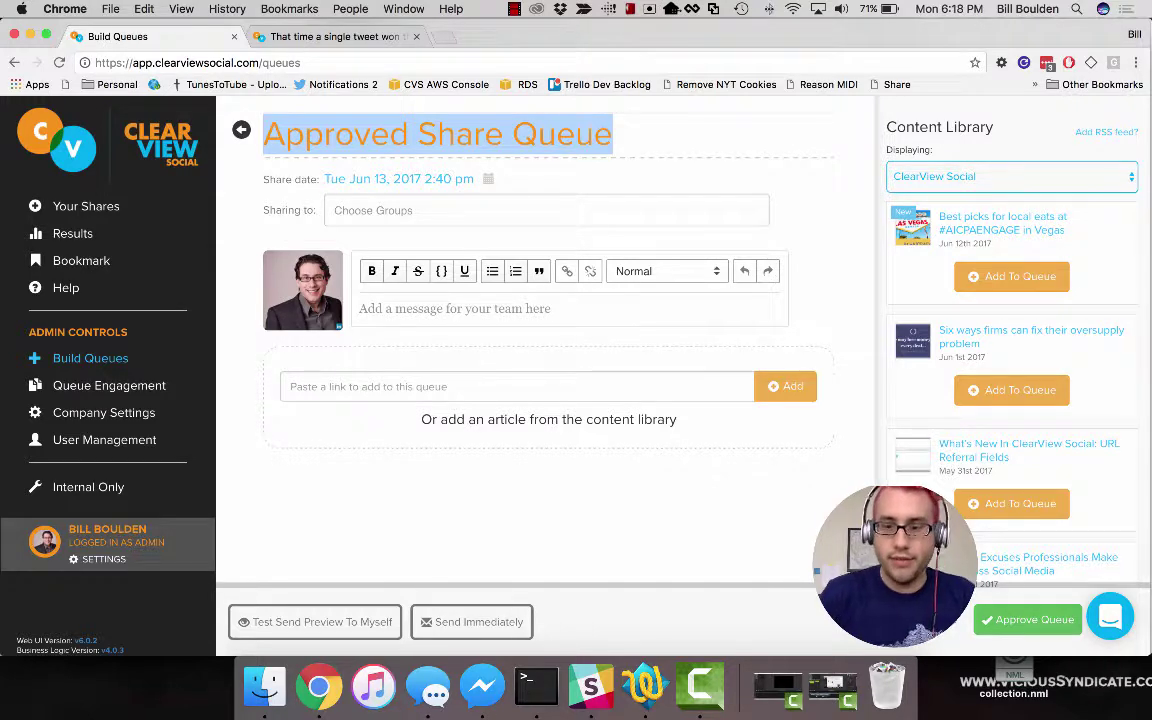
Retitle the queue 'Hot Industry News About Filings'
{"action": "key", "text": "BackSpace"}
{"action": "type", "text": "Hot "}
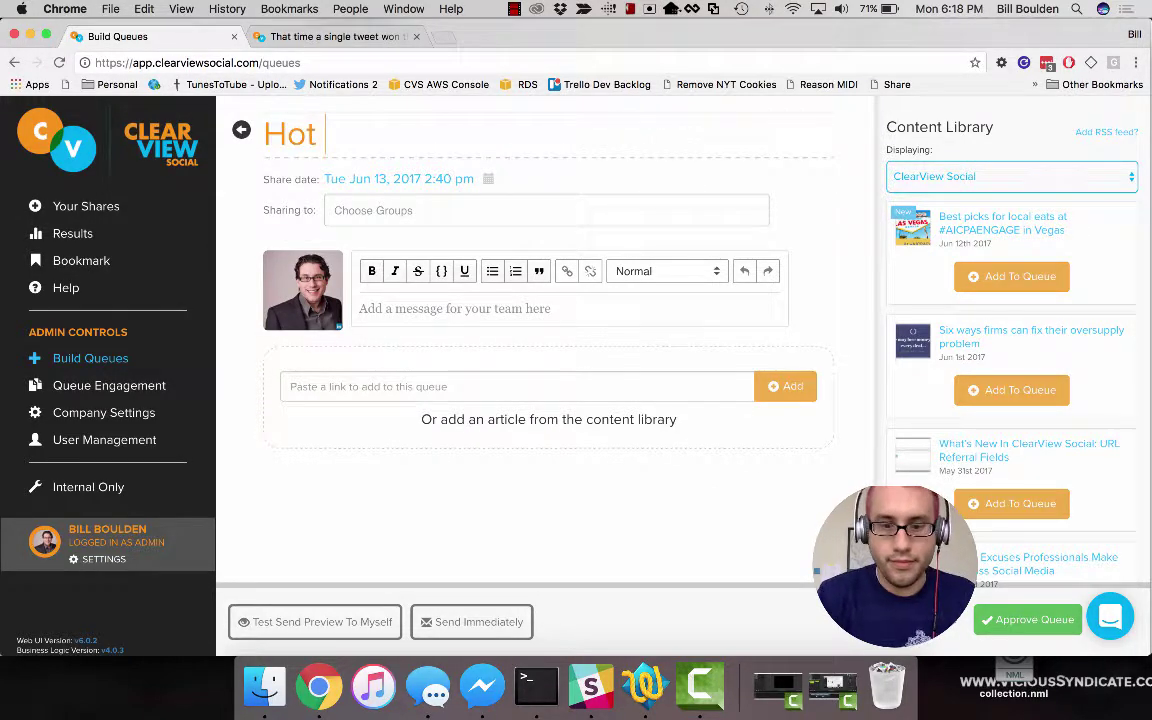
{"action": "type", "text": "Industry News About Filing"}
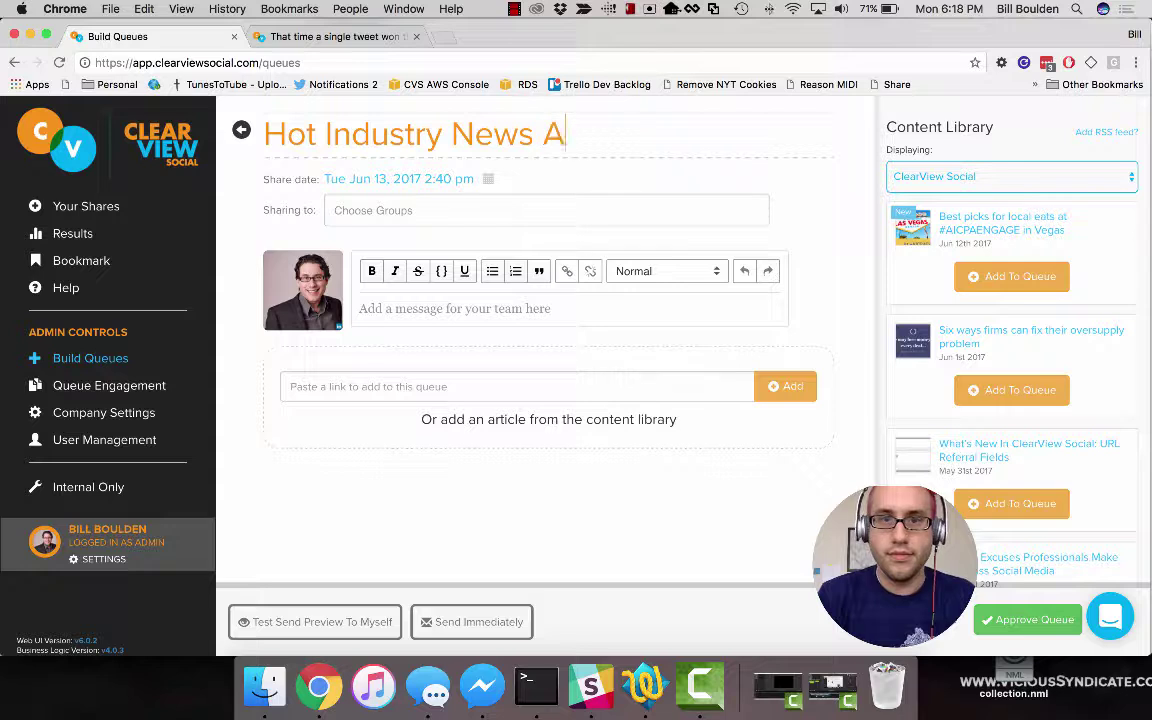
{"action": "type", "text": "s"}
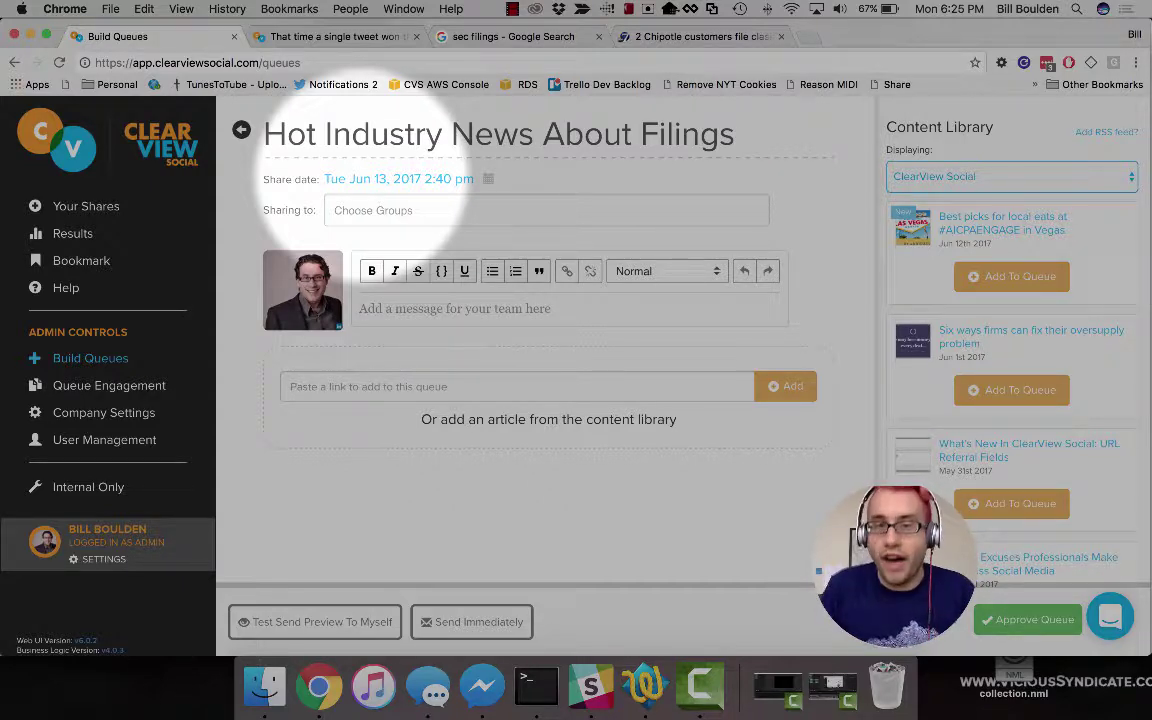
Set the queue's share time to 5:02 pm on Tue Jun 13, 2017
{"action": "left_click", "coordinate": [440, 179]}
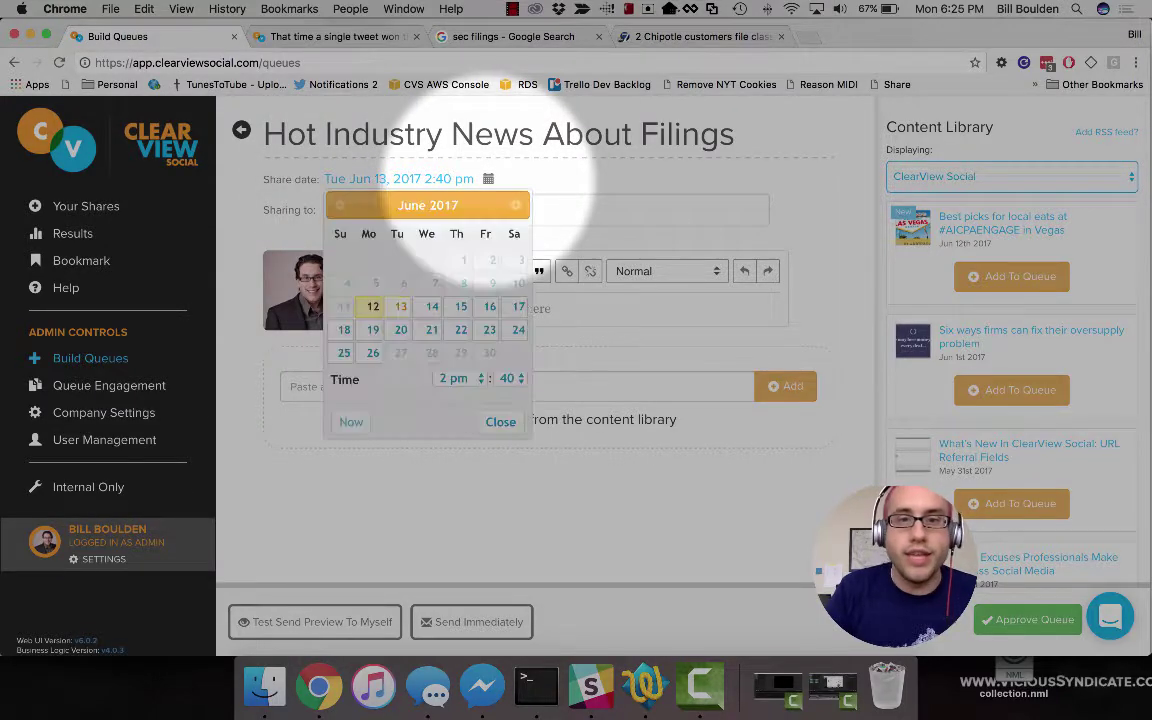
{"action": "left_click", "coordinate": [455, 378]}
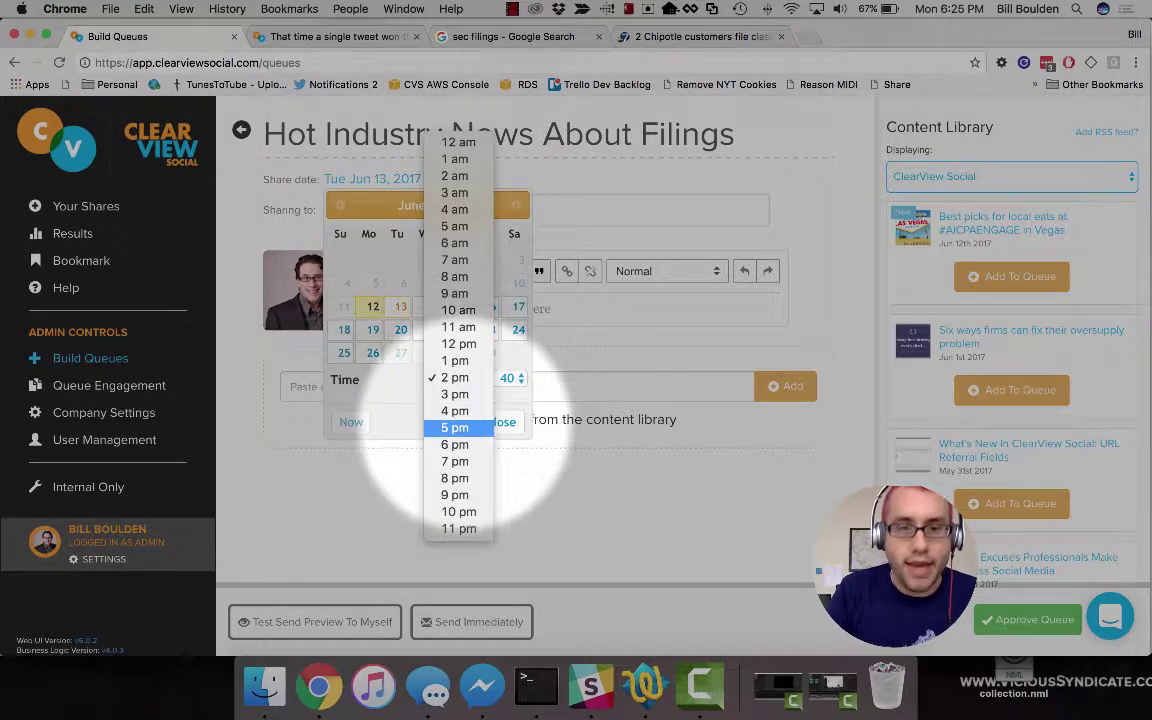
{"action": "left_click", "coordinate": [455, 427]}
{"action": "left_click", "coordinate": [507, 378]}
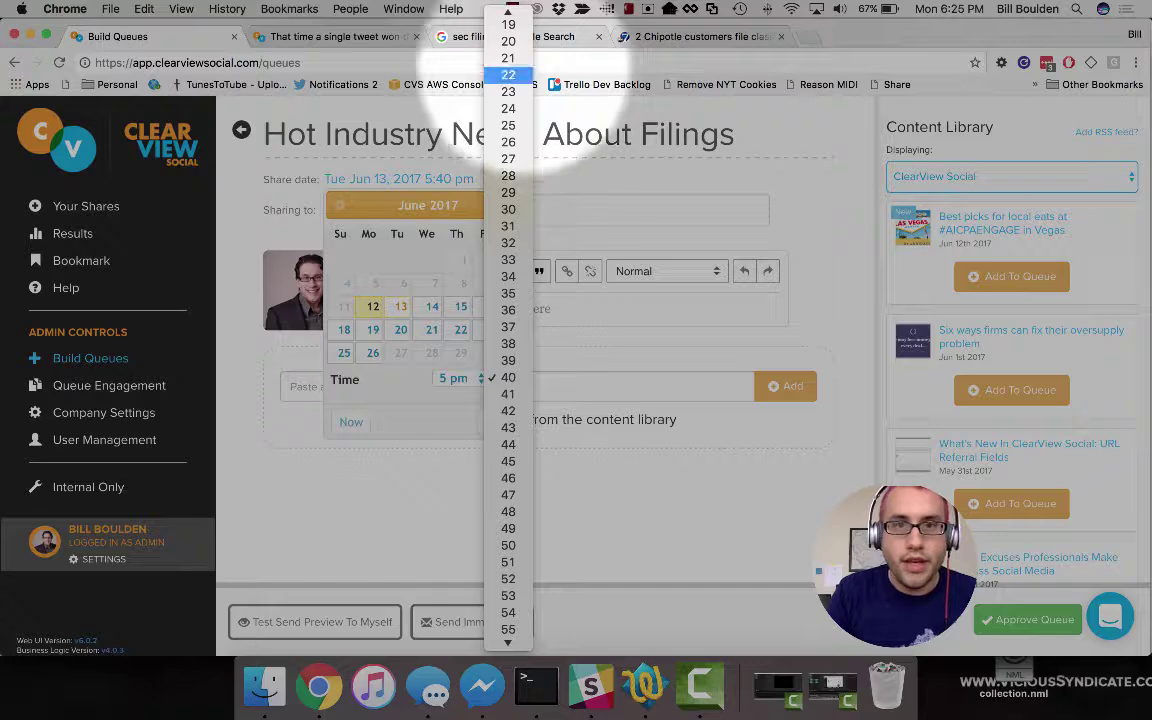
{"action": "mouse_move", "coordinate": [508, 14]}
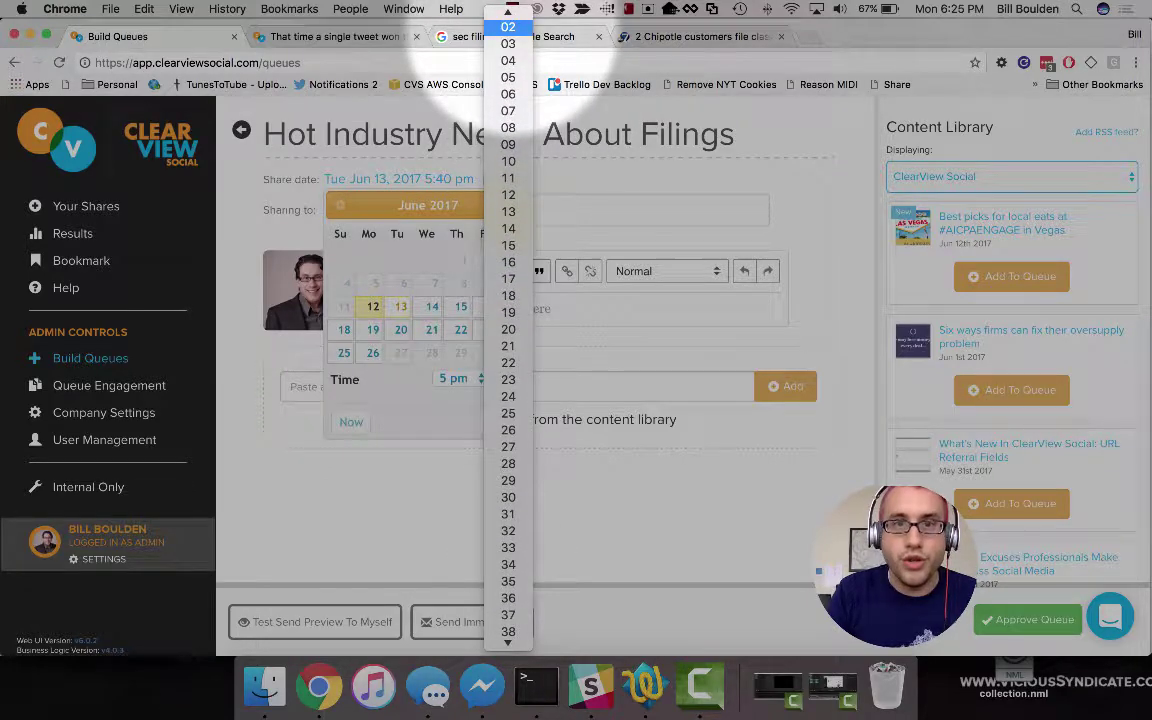
{"action": "left_click", "coordinate": [508, 27]}
{"action": "left_click", "coordinate": [501, 421]}
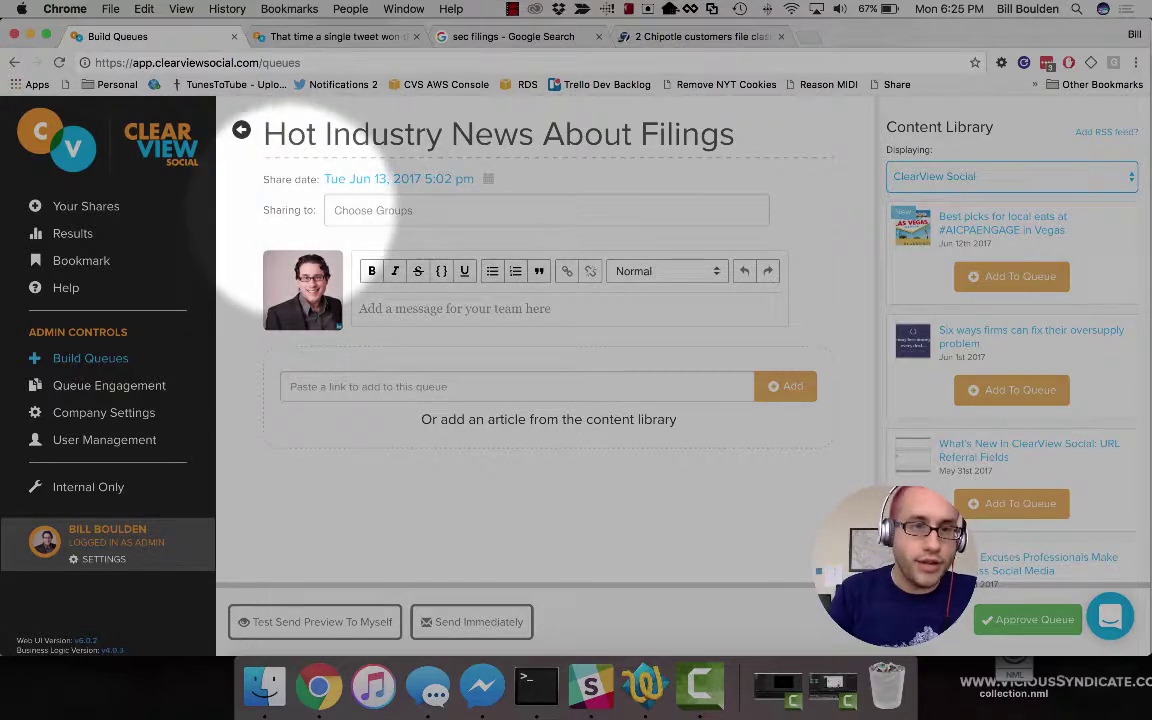
{"action": "left_click", "coordinate": [365, 210]}
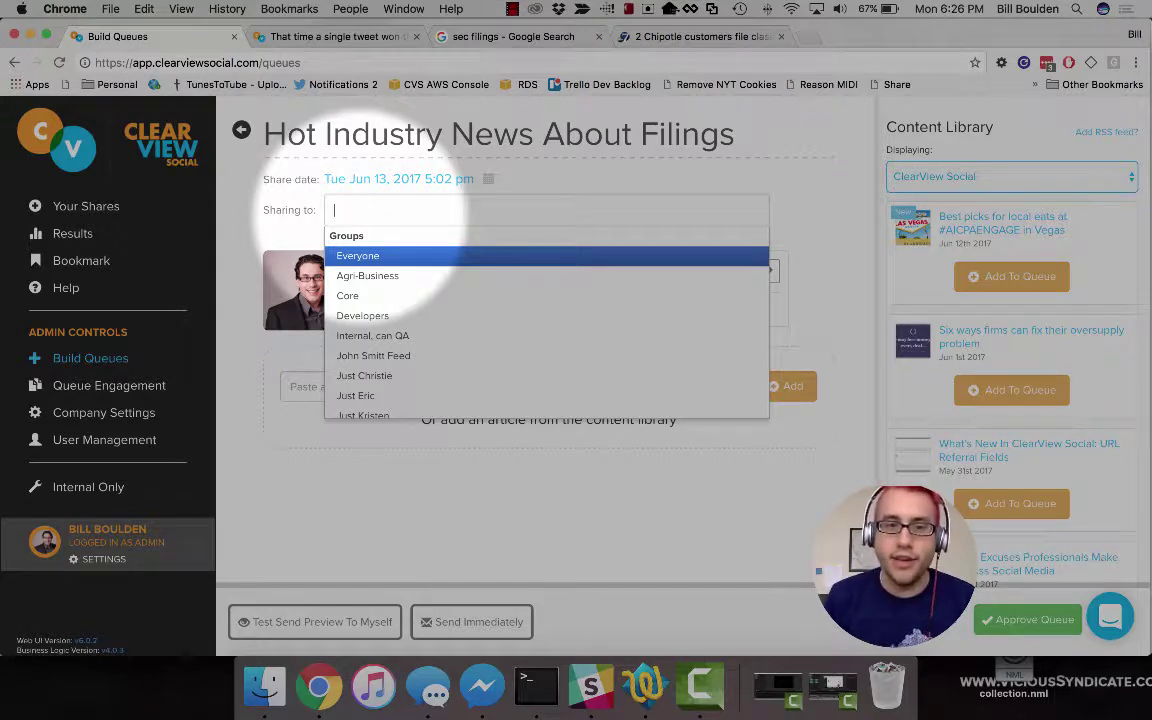
Add Agri-Business and Litigation as target groups
{"action": "scroll", "coordinate": [545, 320], "scroll_direction": "down", "scroll_amount": 3}
{"action": "scroll", "coordinate": [545, 320], "scroll_direction": "up", "scroll_amount": 3}
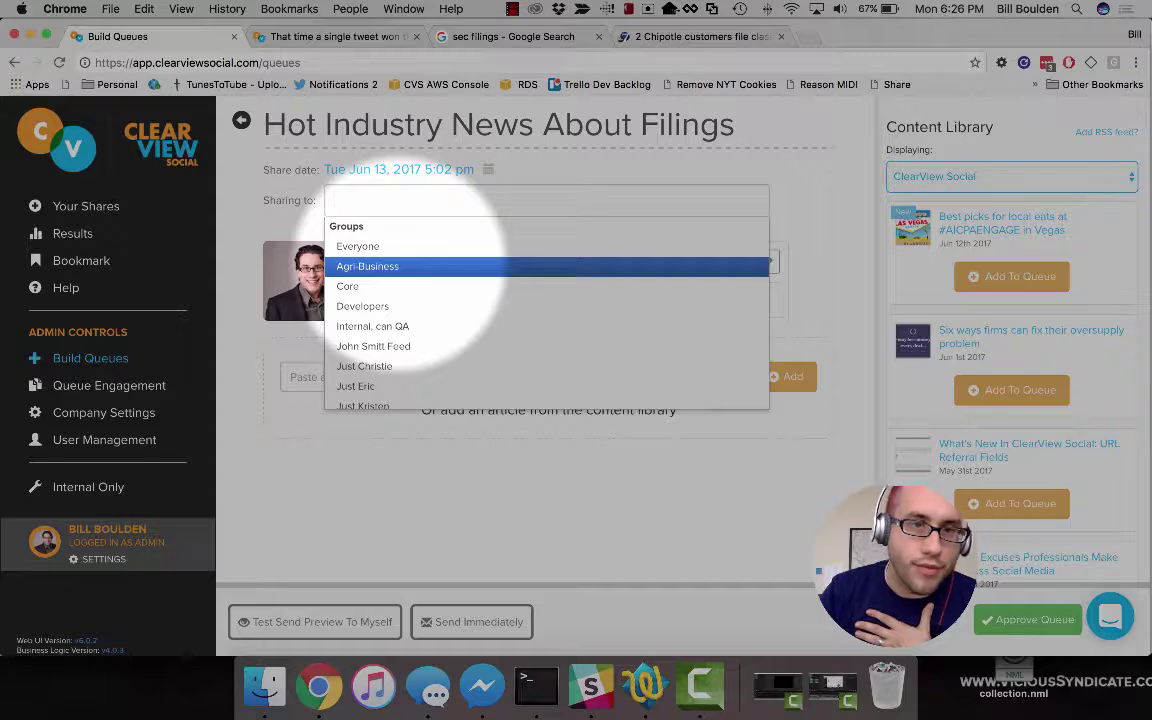
{"action": "left_click", "coordinate": [410, 267]}
{"action": "left_click", "coordinate": [488, 200]}
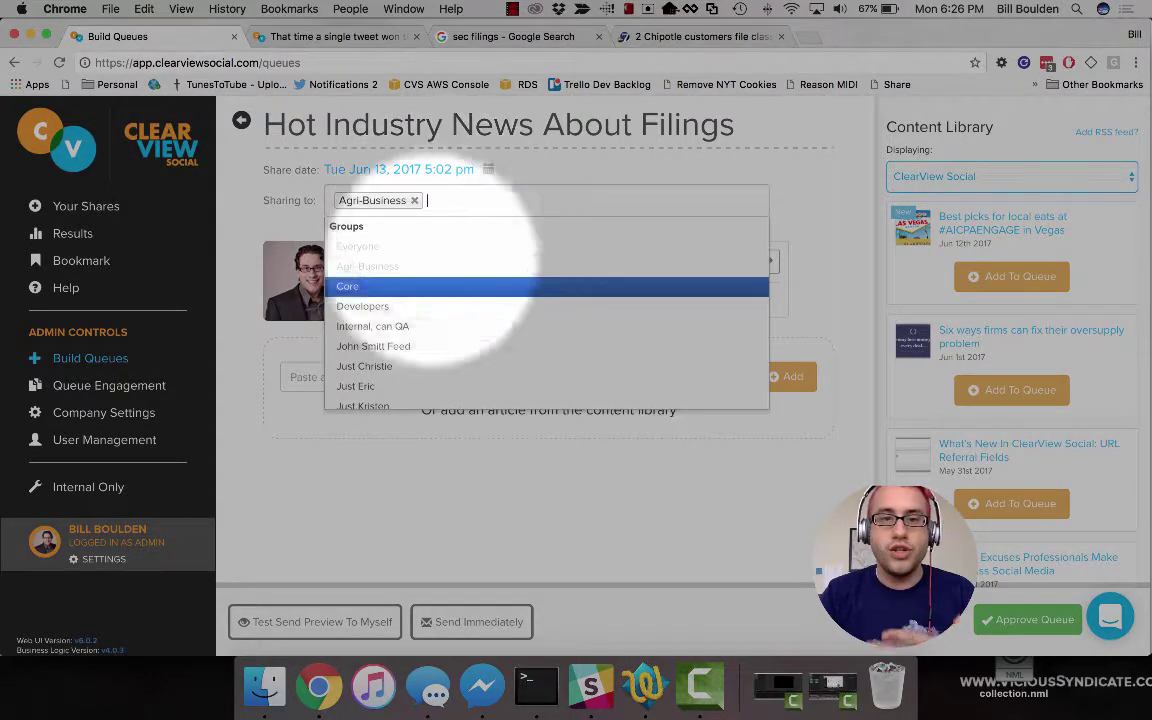
{"action": "scroll", "coordinate": [420, 328], "scroll_direction": "down", "scroll_amount": 4}
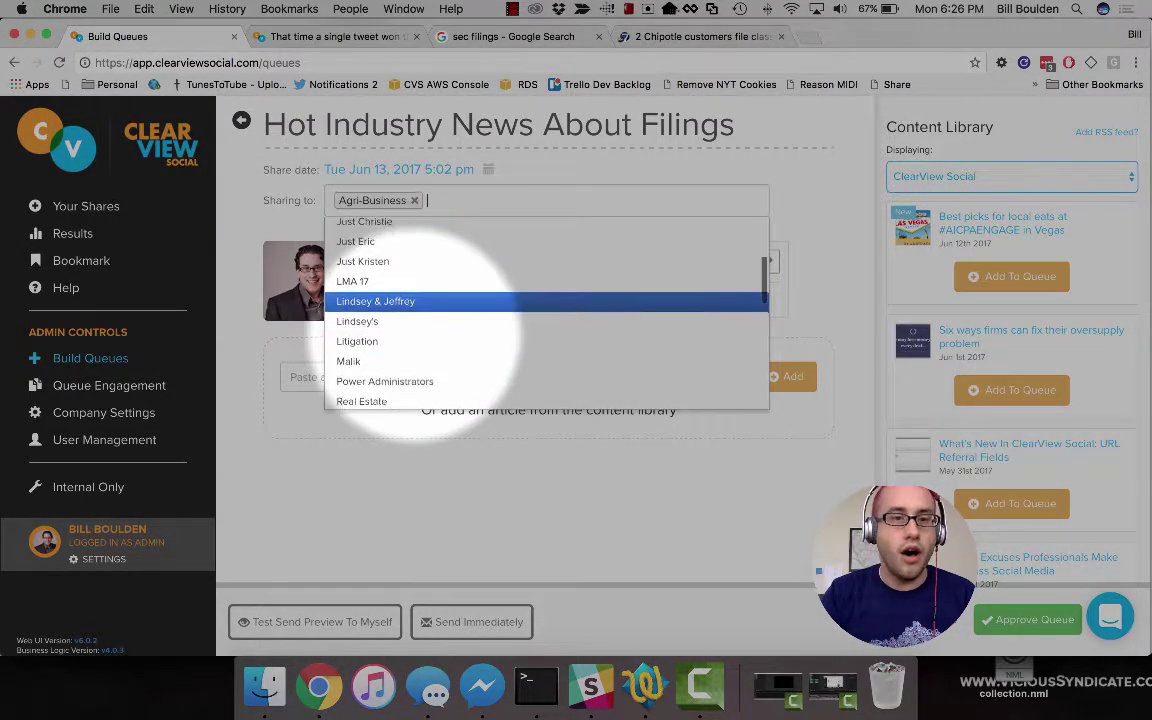
{"action": "left_click", "coordinate": [420, 344]}
Remove Litigation and Agri-Business, and share the queue with Everyone instead
{"action": "left_click", "coordinate": [540, 200]}
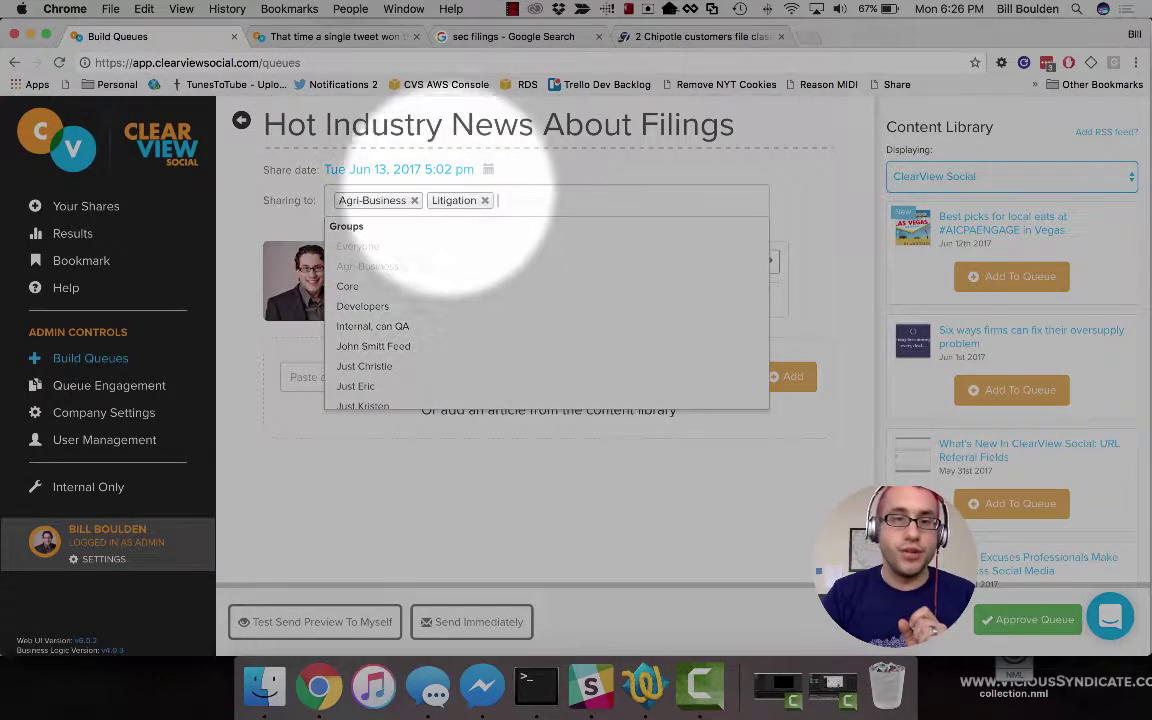
{"action": "left_click", "coordinate": [485, 200]}
{"action": "left_click", "coordinate": [414, 200]}
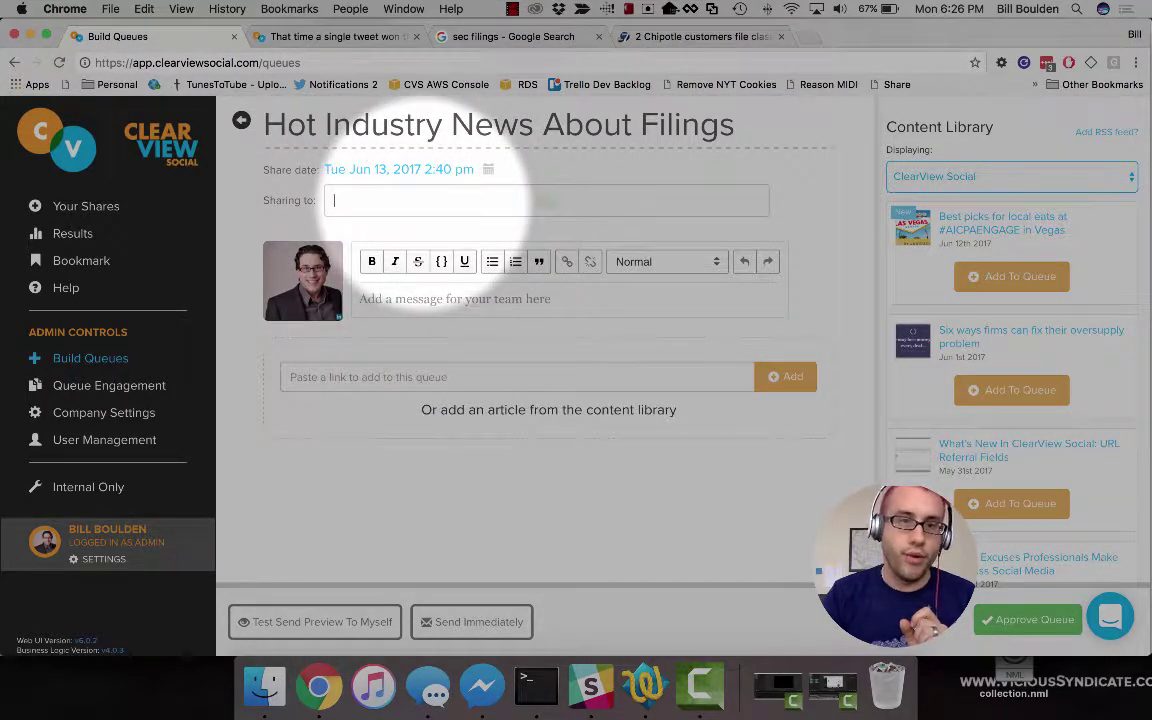
{"action": "left_click", "coordinate": [425, 200]}
{"action": "left_click", "coordinate": [395, 246]}
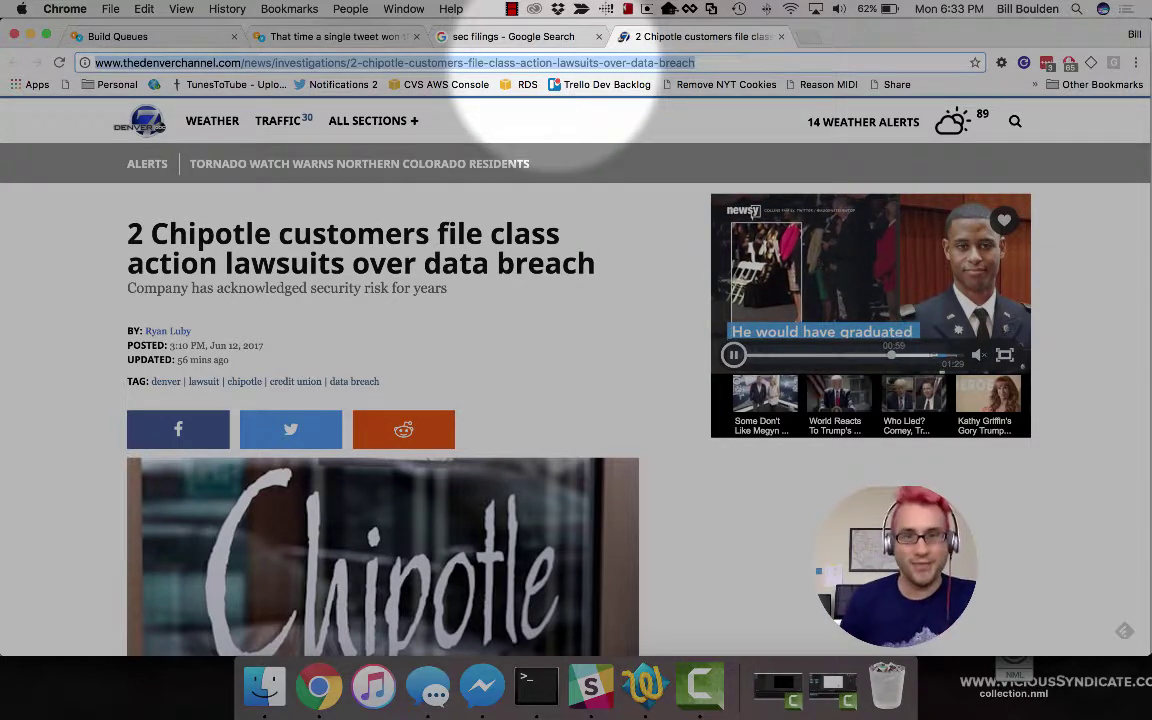
Copy the Chipotle article's web address and return to the ClearView queue tab
{"action": "left_click", "coordinate": [562, 334]}
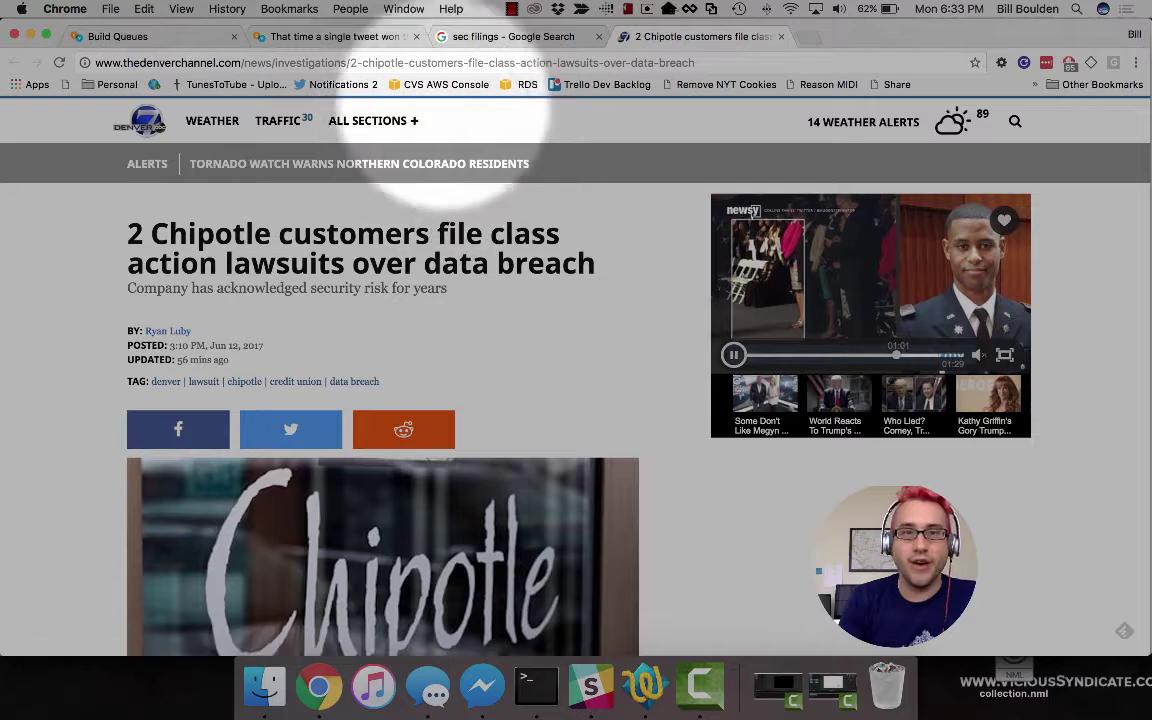
{"action": "left_click", "coordinate": [410, 62]}
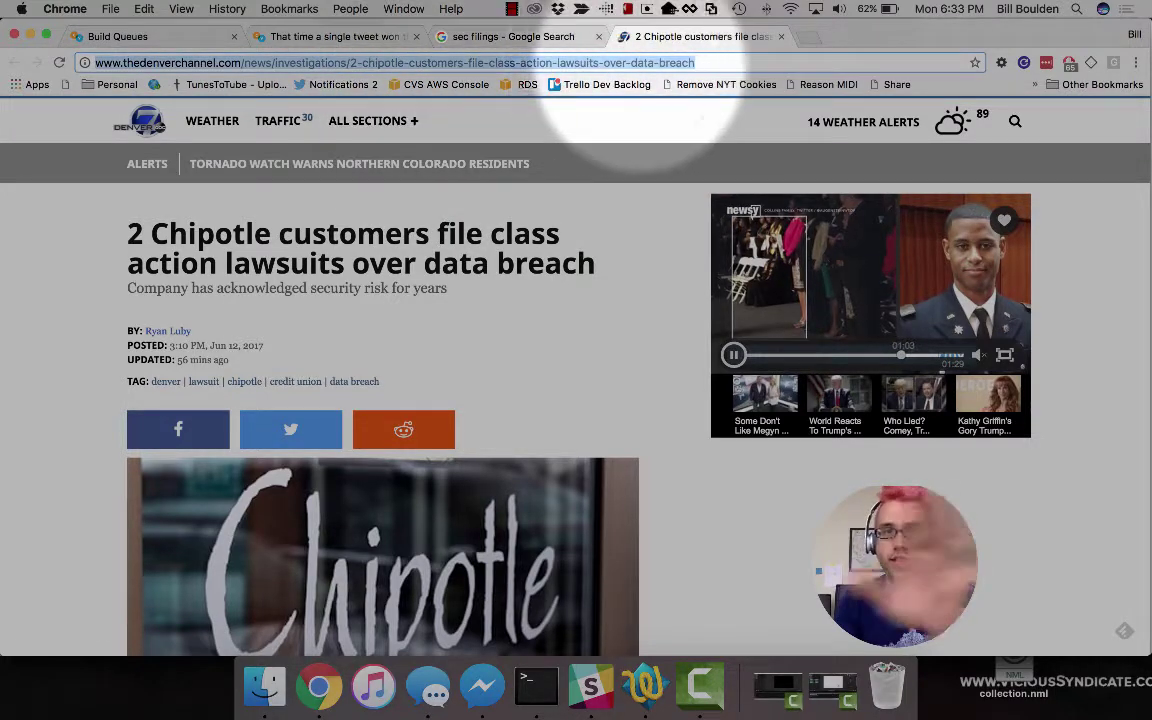
{"action": "right_click", "coordinate": [485, 60]}
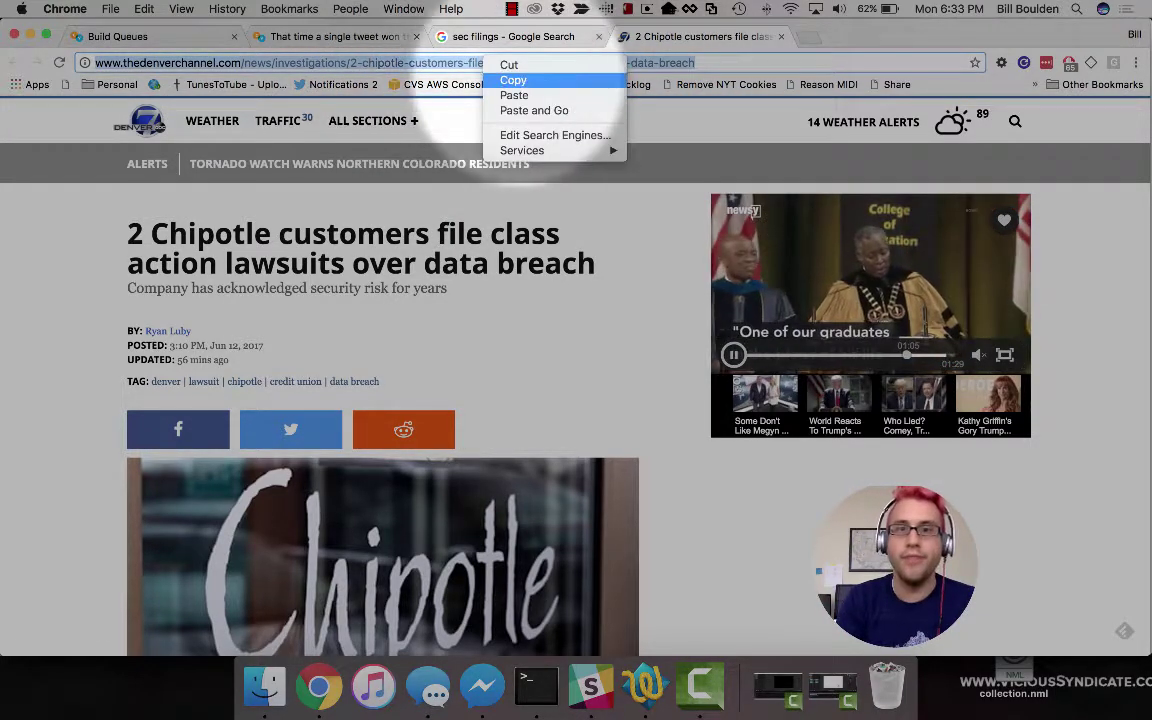
{"action": "left_click", "coordinate": [513, 80]}
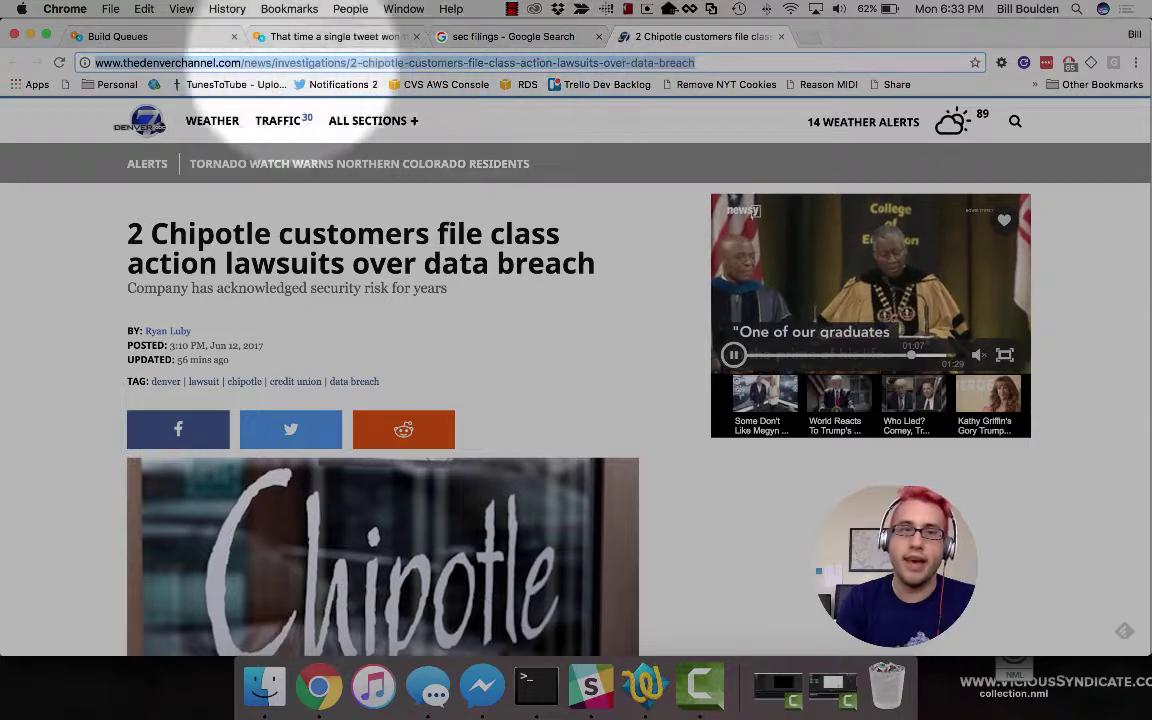
{"action": "left_click", "coordinate": [115, 36]}
{"action": "left_click", "coordinate": [437, 386]}
Paste the Chipotle data-breach article link and add it to the queue
{"action": "right_click", "coordinate": [438, 386]}
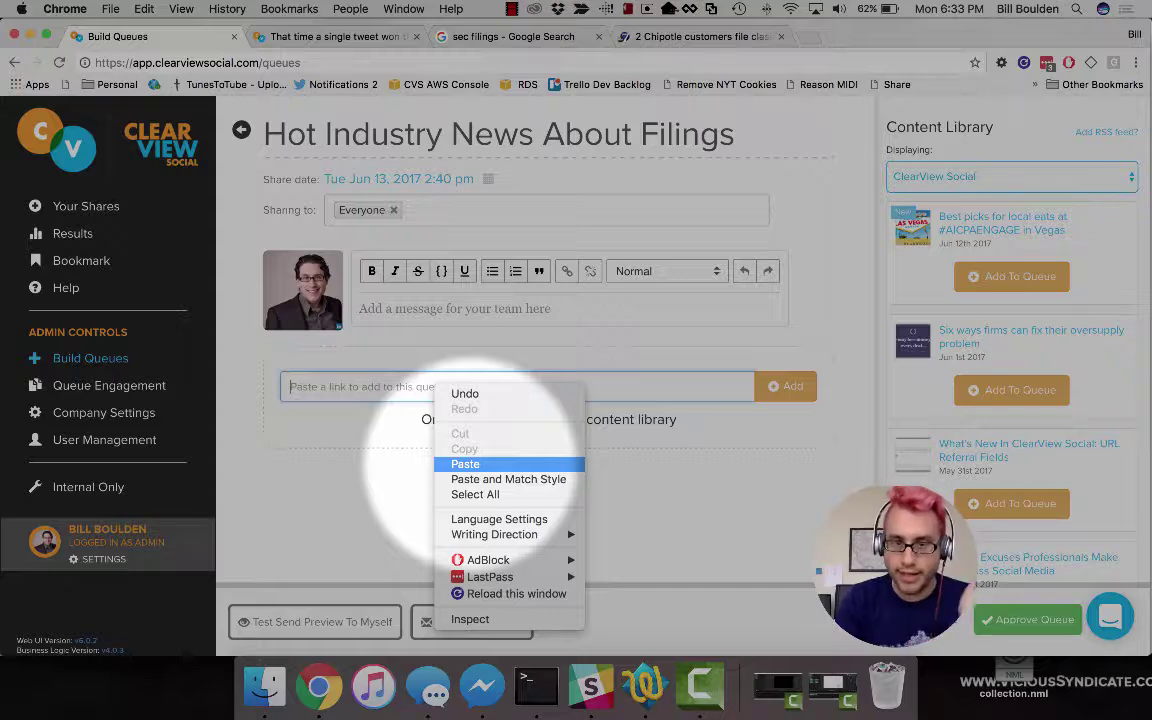
{"action": "left_click", "coordinate": [465, 464]}
{"action": "left_click", "coordinate": [785, 386]}
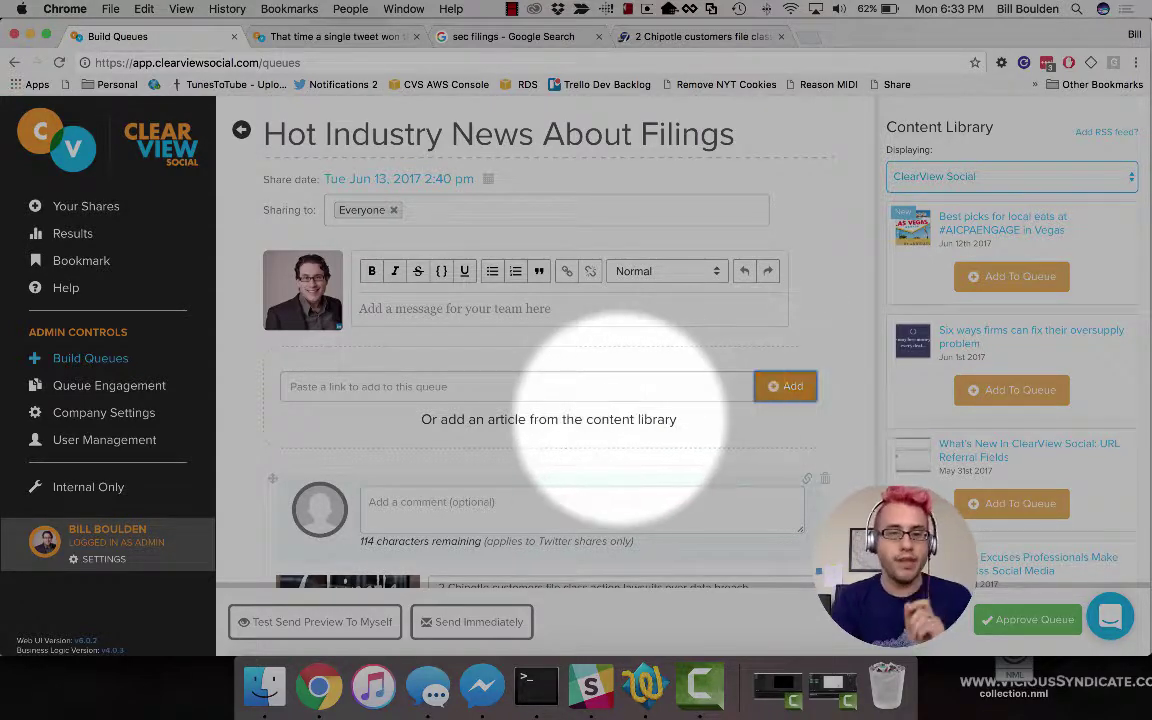
{"action": "scroll", "coordinate": [560, 420], "scroll_direction": "down", "scroll_amount": 4}
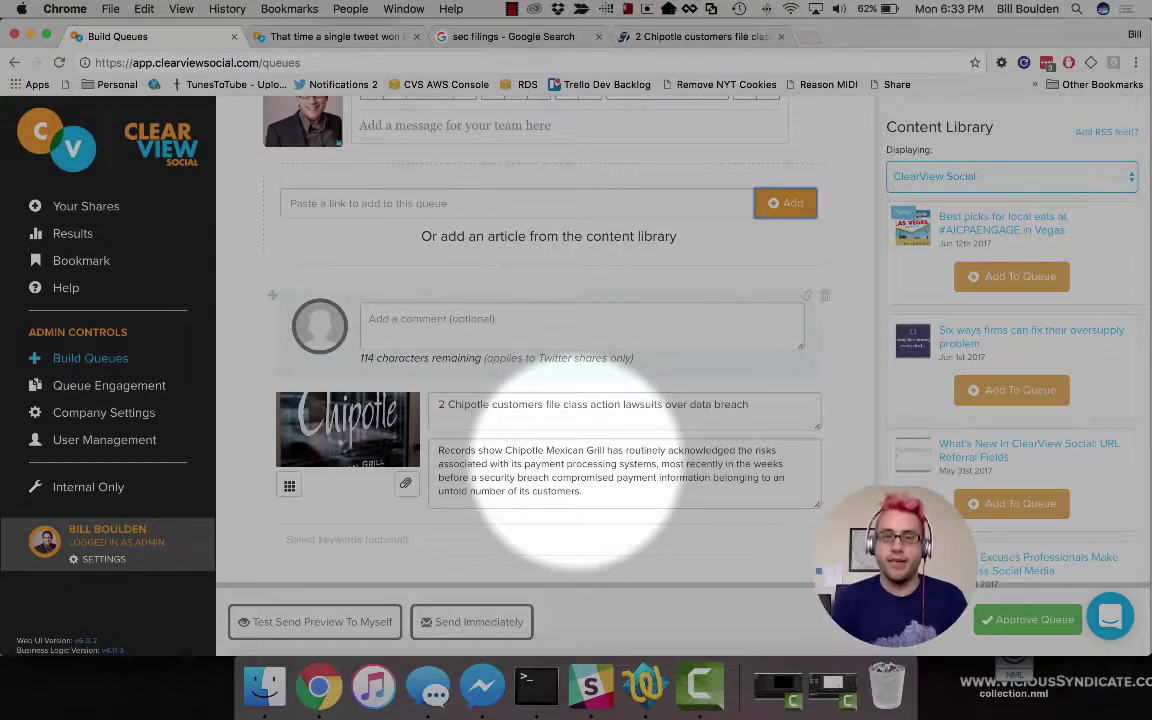
{"action": "mouse_move", "coordinate": [362, 436]}
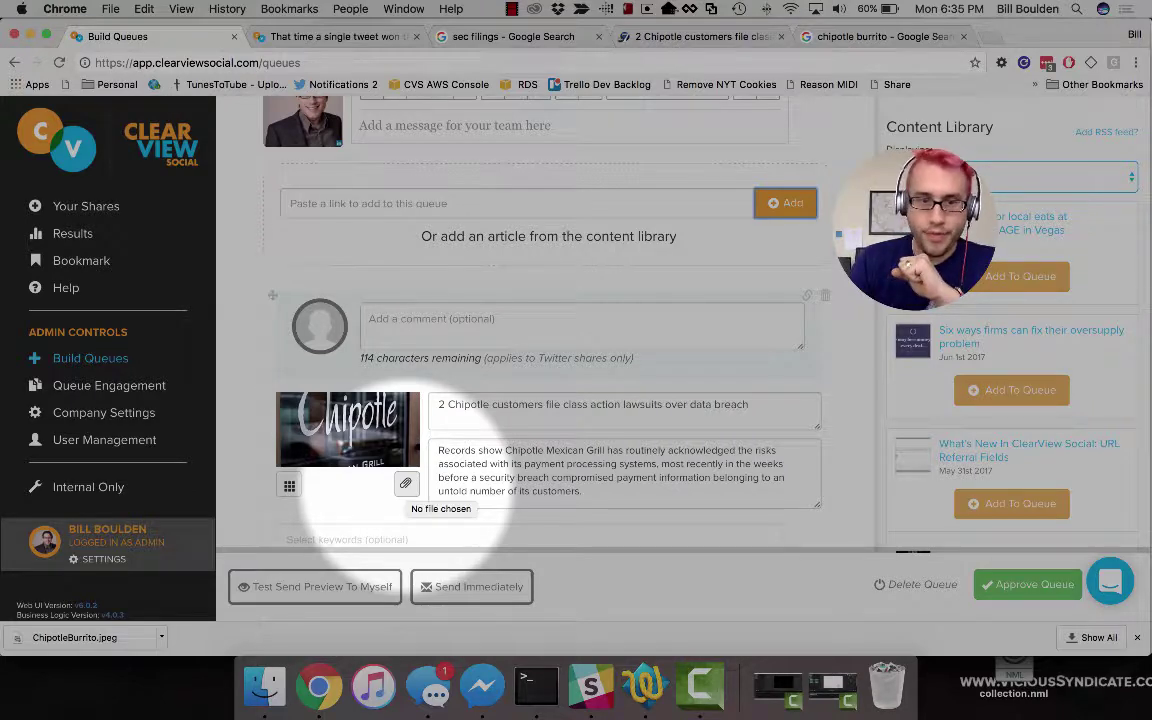
Upload ChipotleBurrito.jpeg as the article's image
{"action": "left_click", "coordinate": [405, 483]}
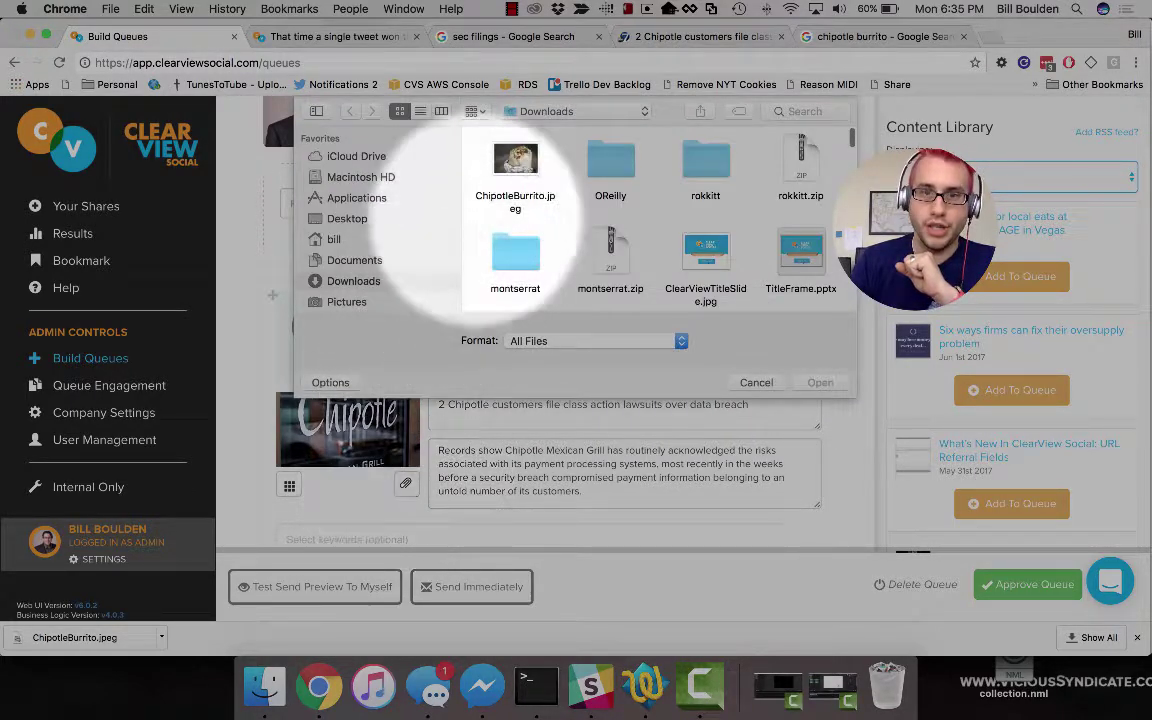
{"action": "left_click", "coordinate": [515, 165]}
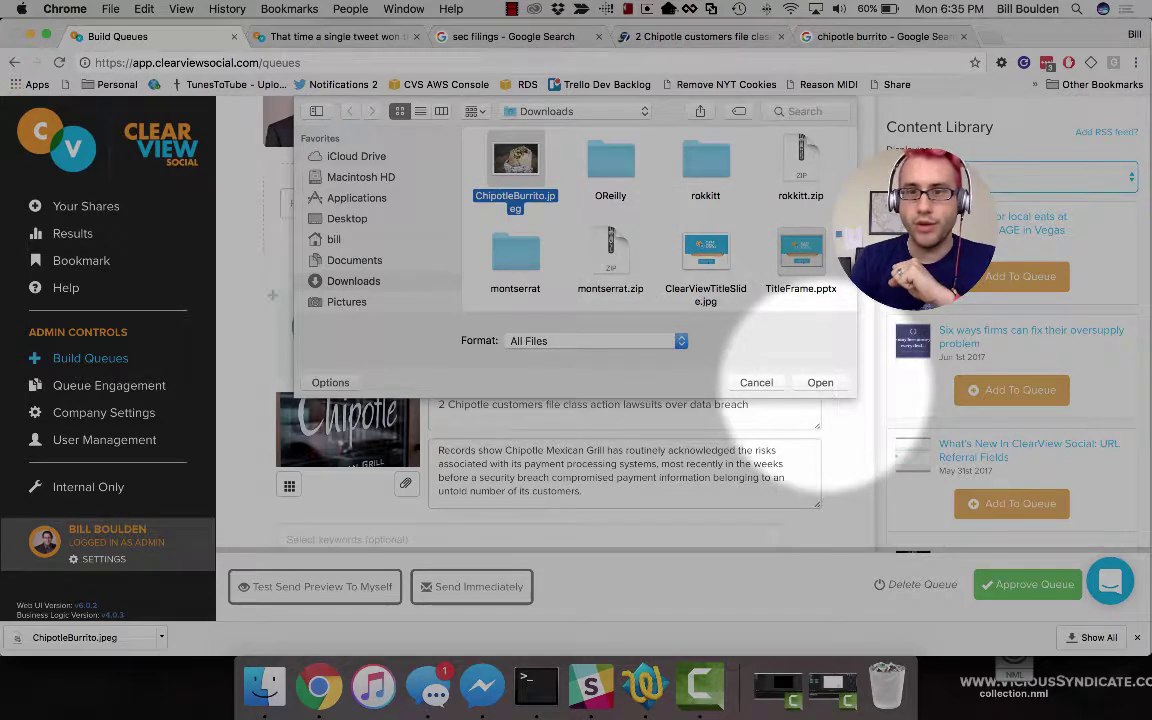
{"action": "left_click", "coordinate": [820, 382]}
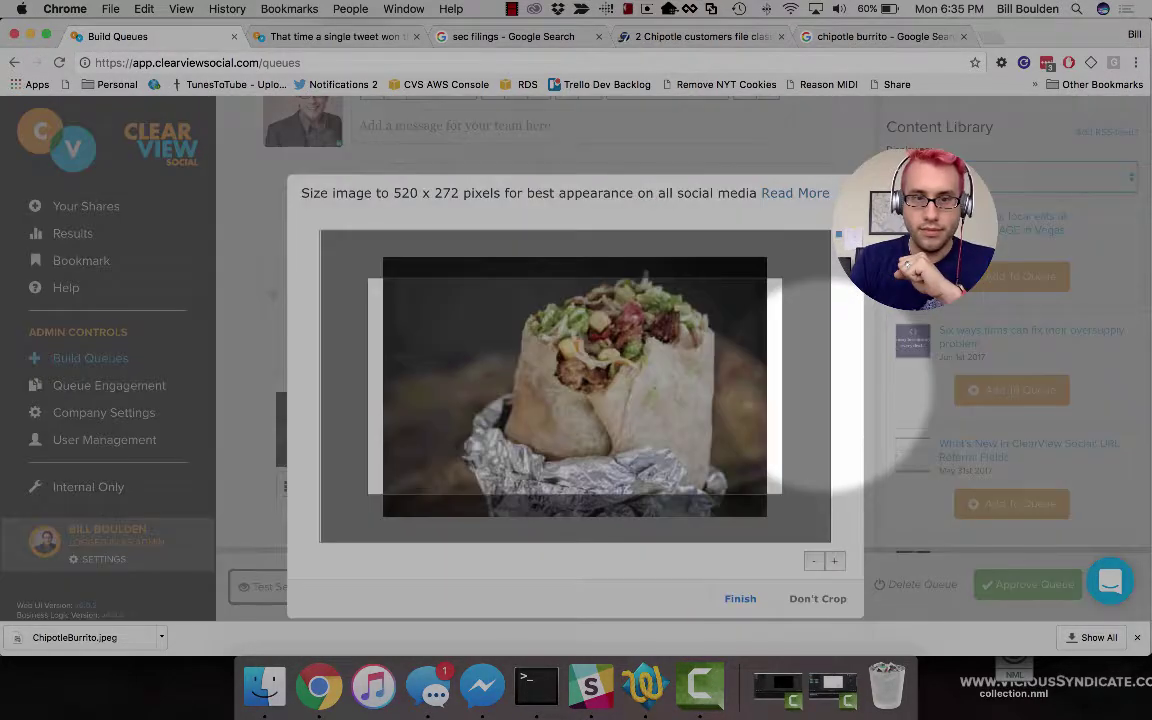
Zoom and drag the burrito photo to fill the 520 x 272 crop frame
{"action": "left_click_drag", "start_coordinate": [784, 372], "coordinate": [732, 392]}
{"action": "left_click_drag", "start_coordinate": [730, 345], "coordinate": [749, 321]}
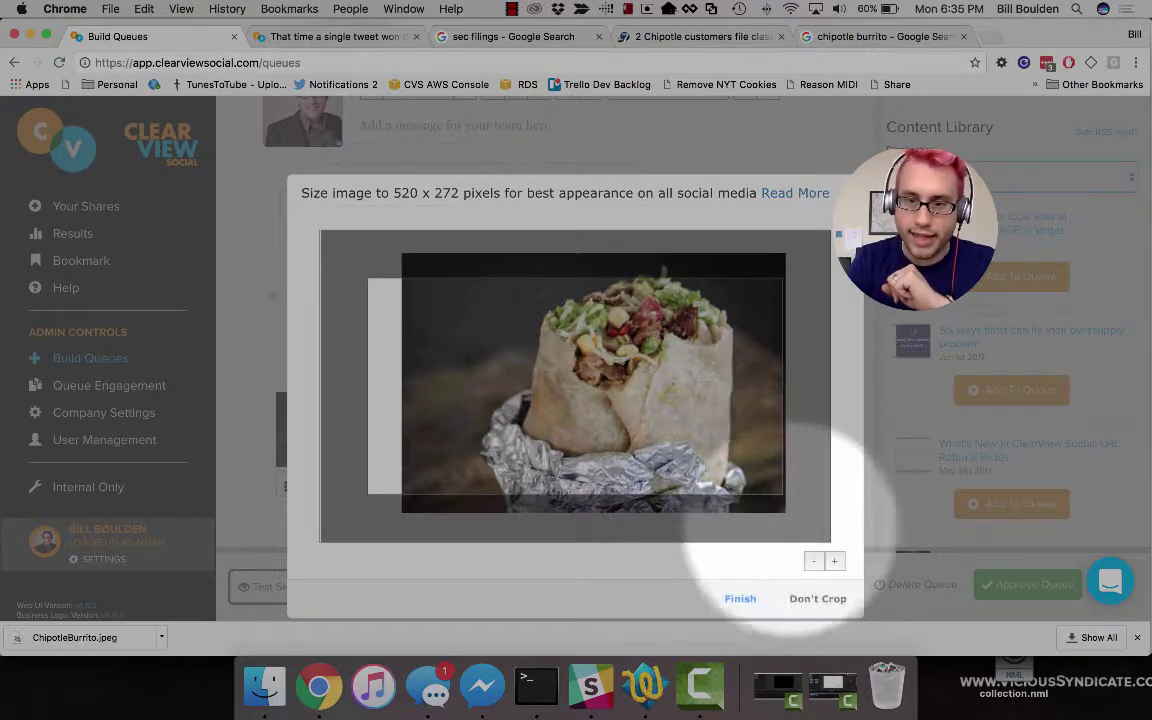
{"action": "left_click", "coordinate": [813, 561]}
{"action": "mouse_move", "coordinate": [655, 463]}
{"action": "left_mouse_down"}
{"action": "mouse_move", "coordinate": [604, 437]}
{"action": "mouse_move", "coordinate": [617, 463]}
{"action": "mouse_move", "coordinate": [640, 464]}
{"action": "left_mouse_up"}
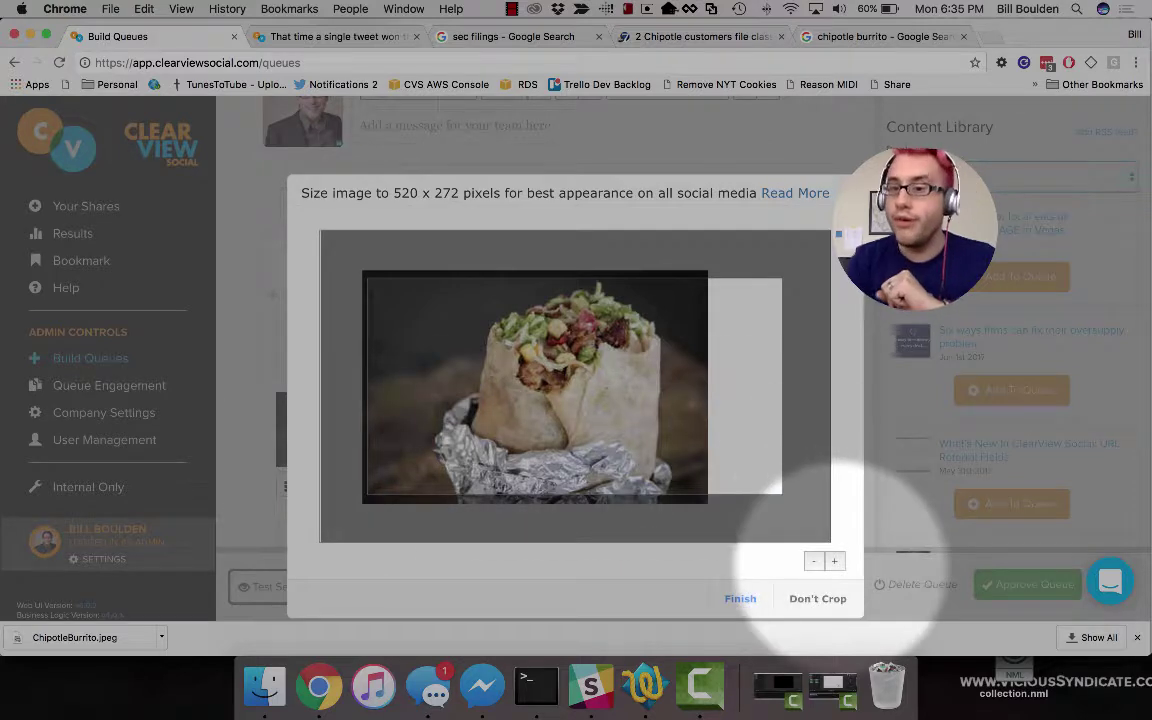
{"action": "left_click", "coordinate": [834, 561]}
{"action": "left_click", "coordinate": [834, 561]}
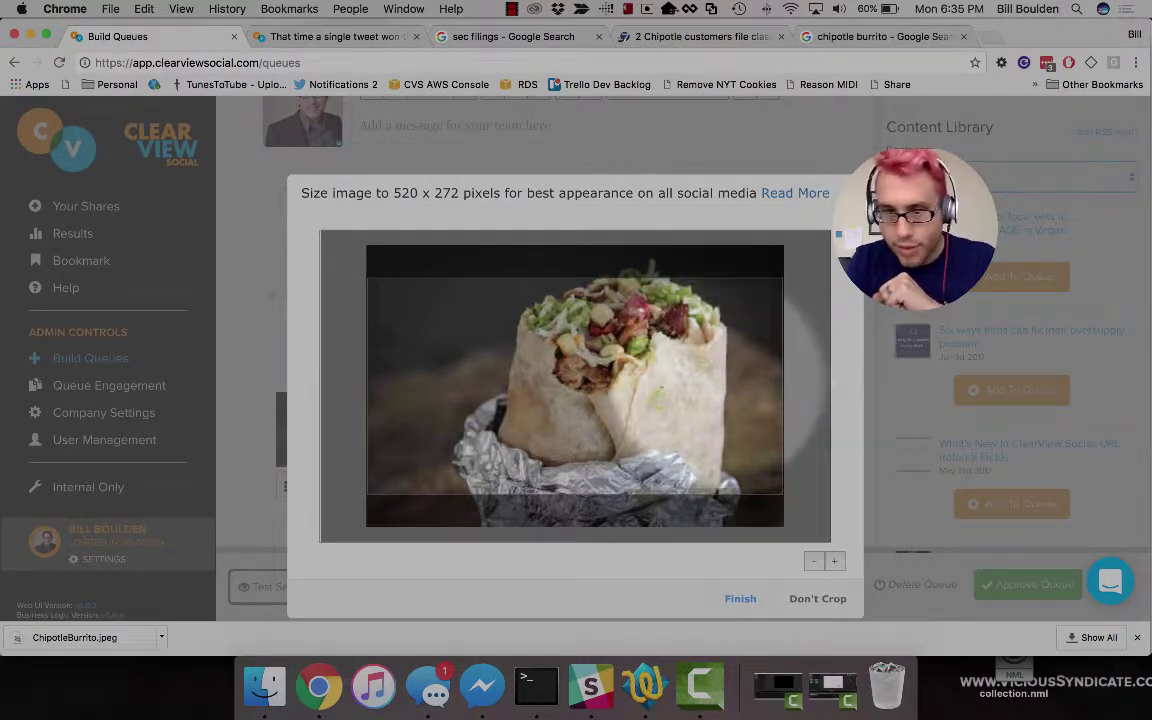
{"action": "left_click_drag", "start_coordinate": [800, 370], "coordinate": [800, 384]}
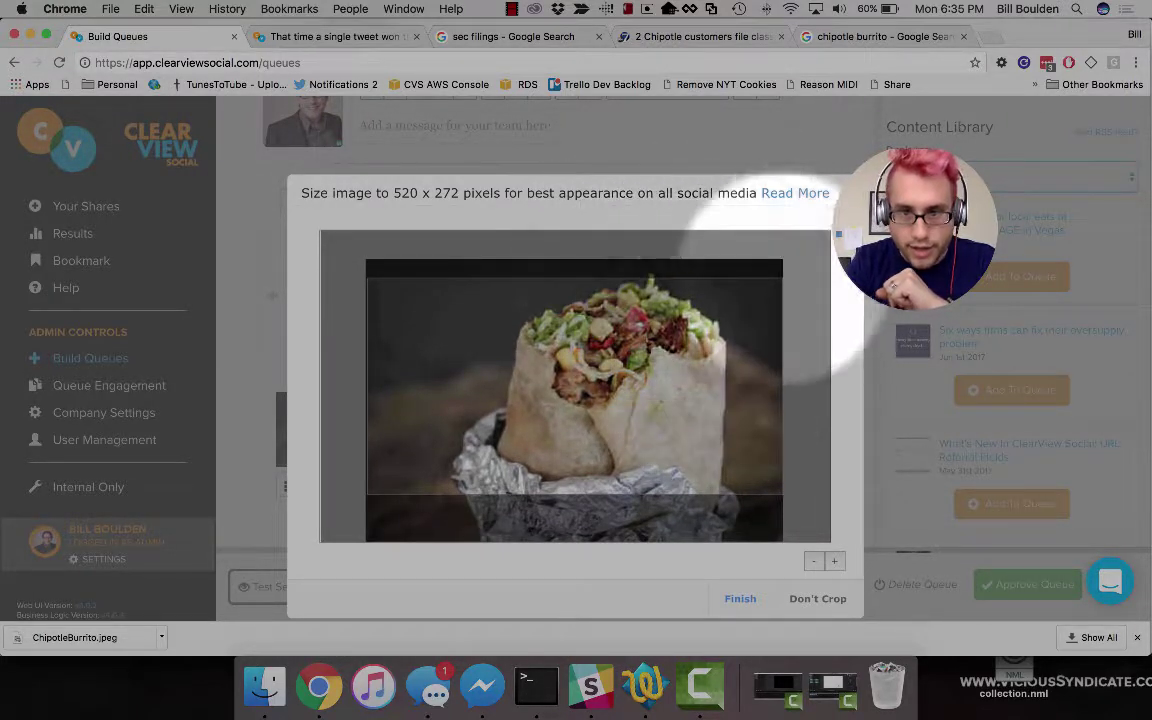
Apply the crop to the burrito article image
{"action": "left_click", "coordinate": [740, 598]}
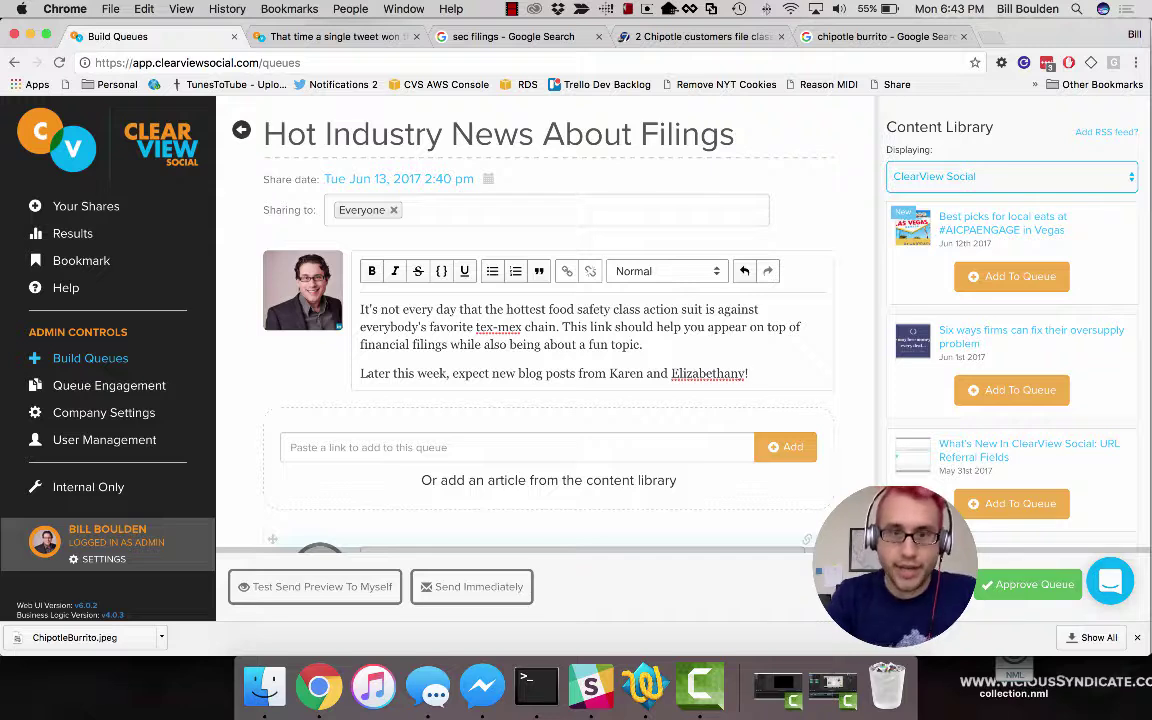
Bold 'tex-mex chain', italicize 'fun', and send a test preview of the queue to myself
{"action": "left_click_drag", "start_coordinate": [476, 327], "coordinate": [556, 327]}
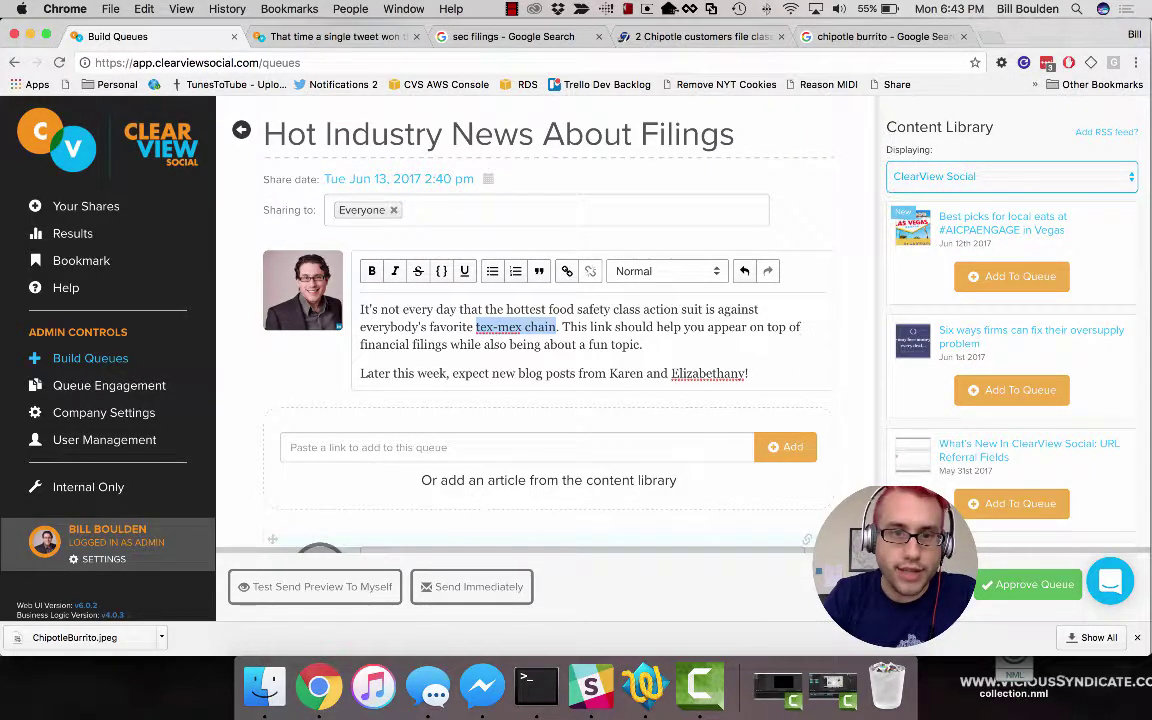
{"action": "key", "text": "ctrl+b"}
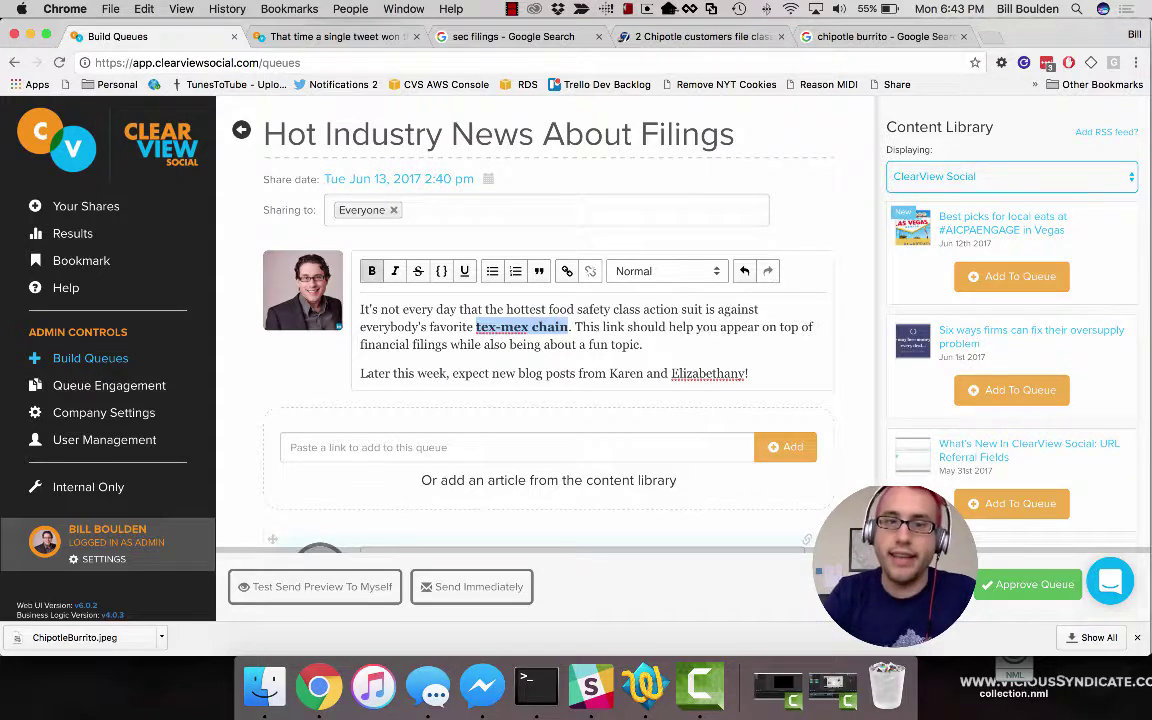
{"action": "left_click", "coordinate": [597, 344]}
{"action": "double_click", "coordinate": [597, 344]}
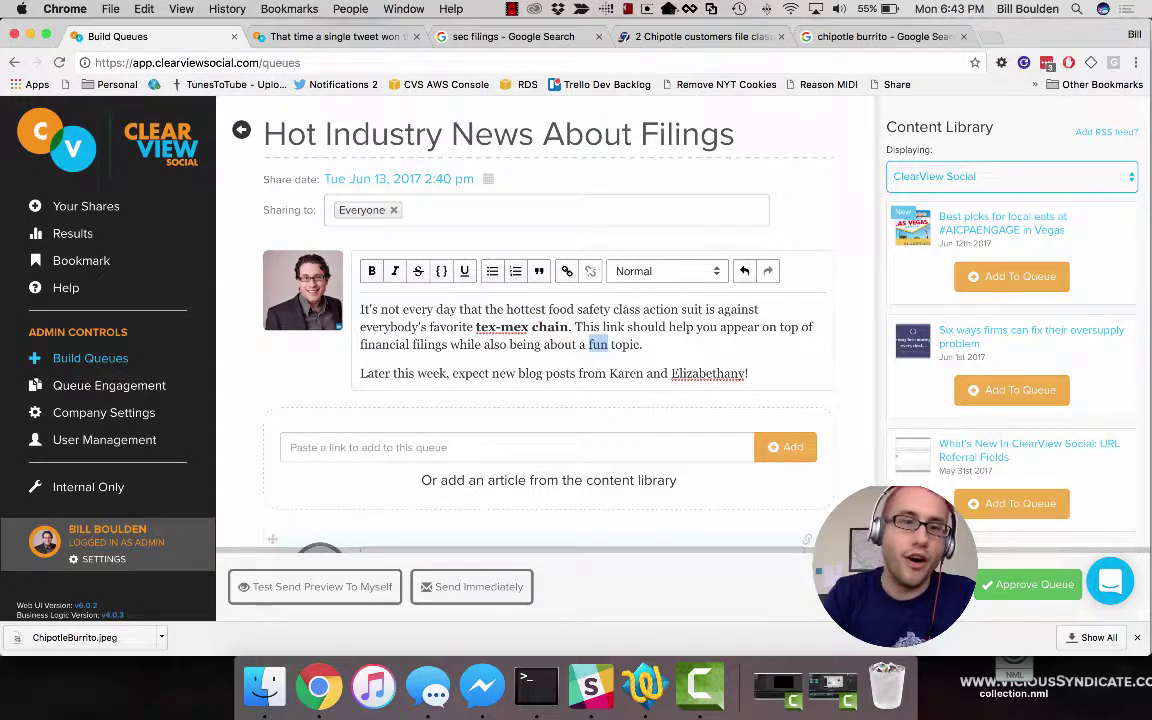
{"action": "key", "text": "ctrl+i"}
{"action": "left_click", "coordinate": [361, 373]}
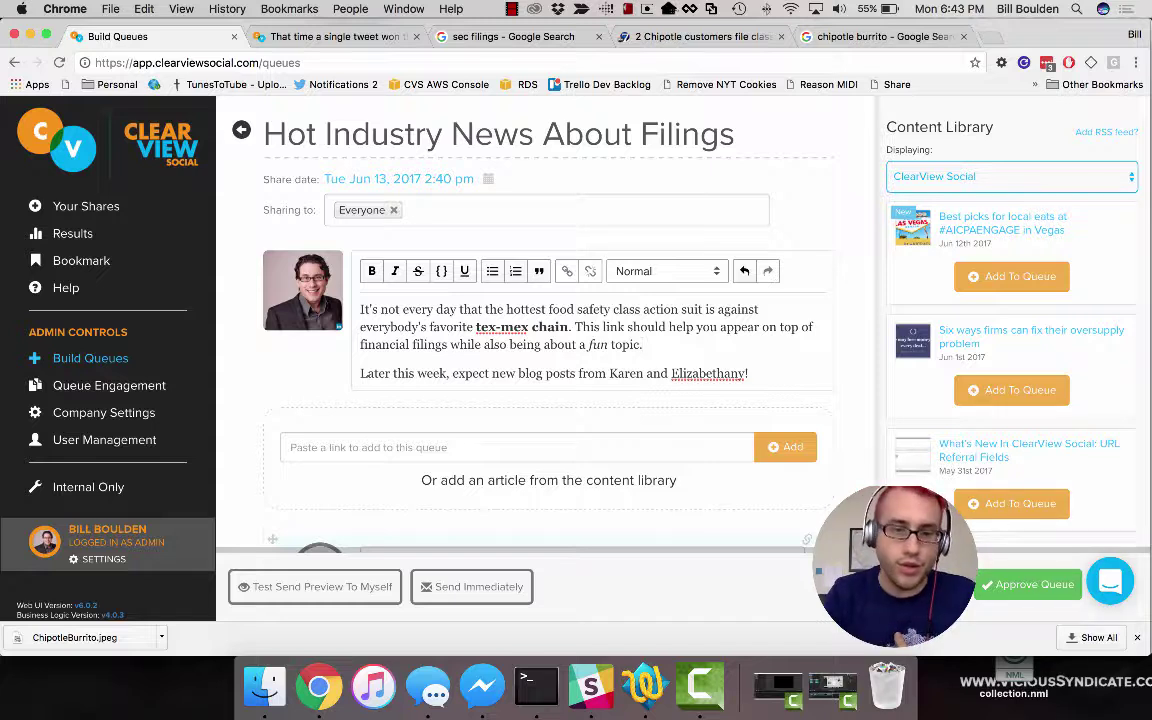
{"action": "left_click", "coordinate": [362, 598]}
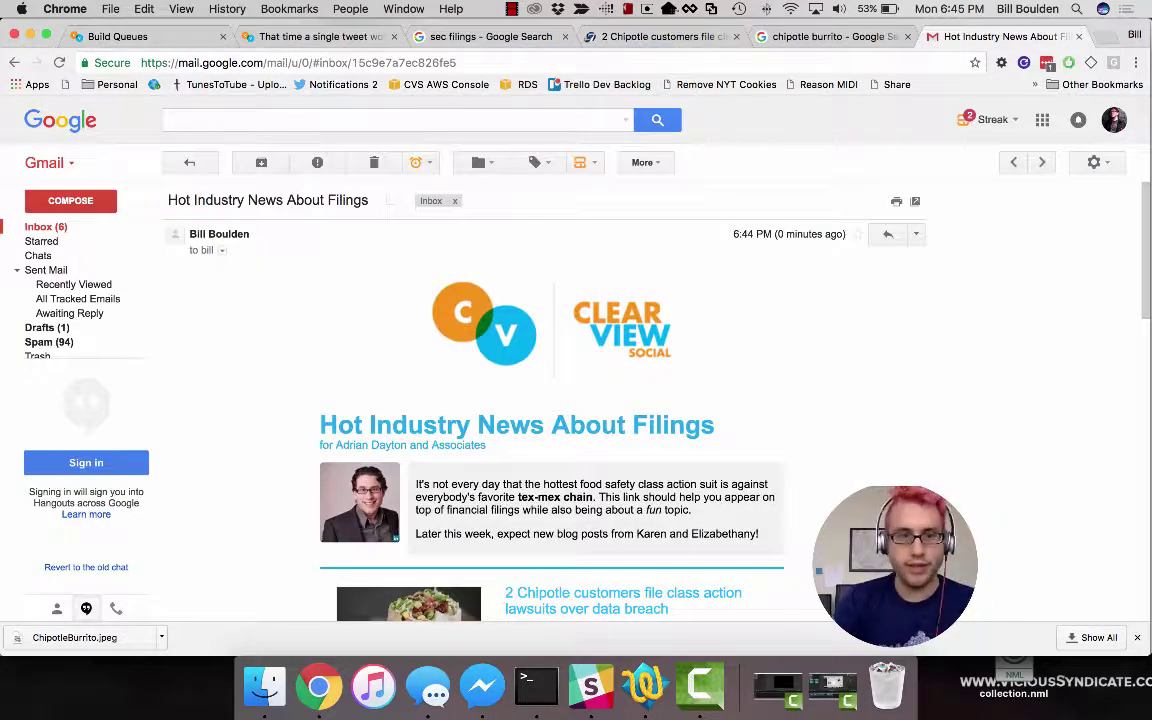
Highlight the email's subject and heading, then scroll down through the team message and Chipotle article
{"action": "triple_click", "coordinate": [230, 200]}
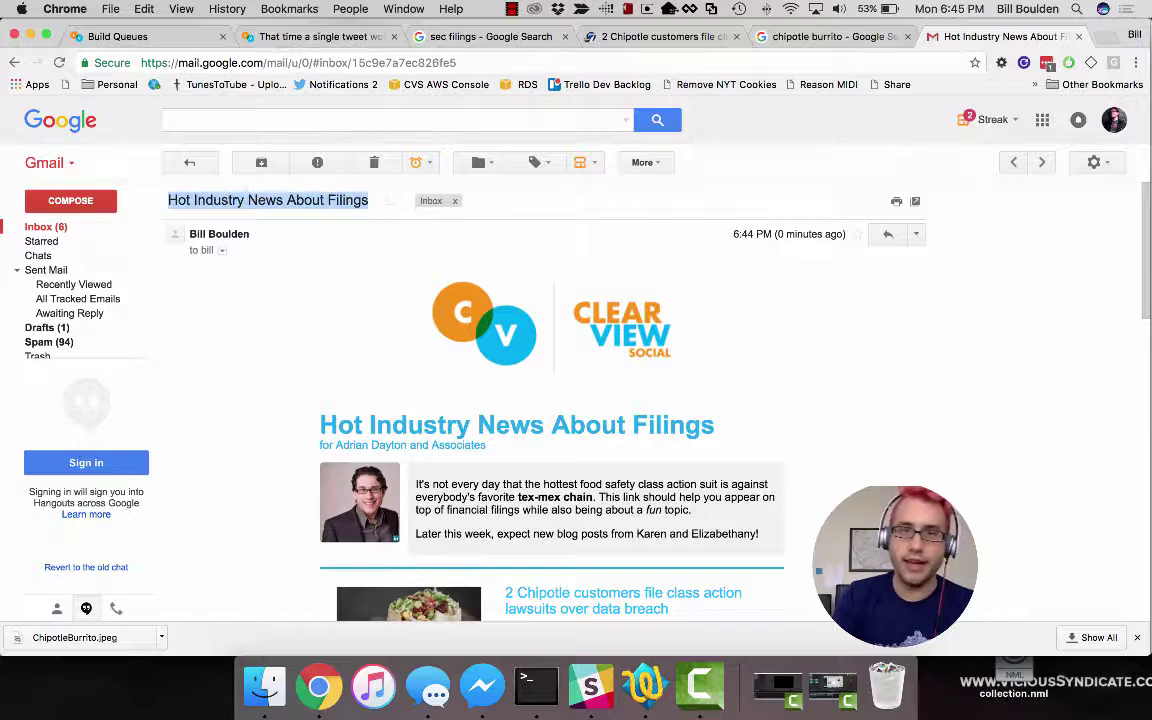
{"action": "double_click", "coordinate": [510, 425]}
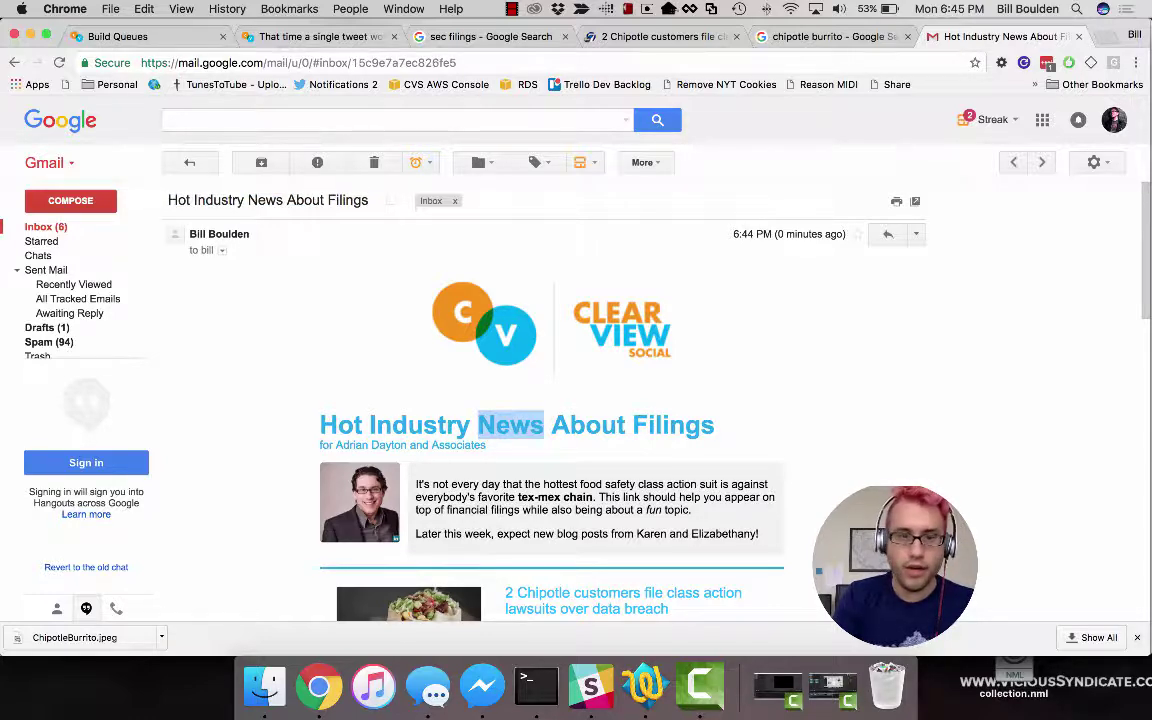
{"action": "scroll", "coordinate": [550, 420], "scroll_direction": "down", "scroll_amount": 2}
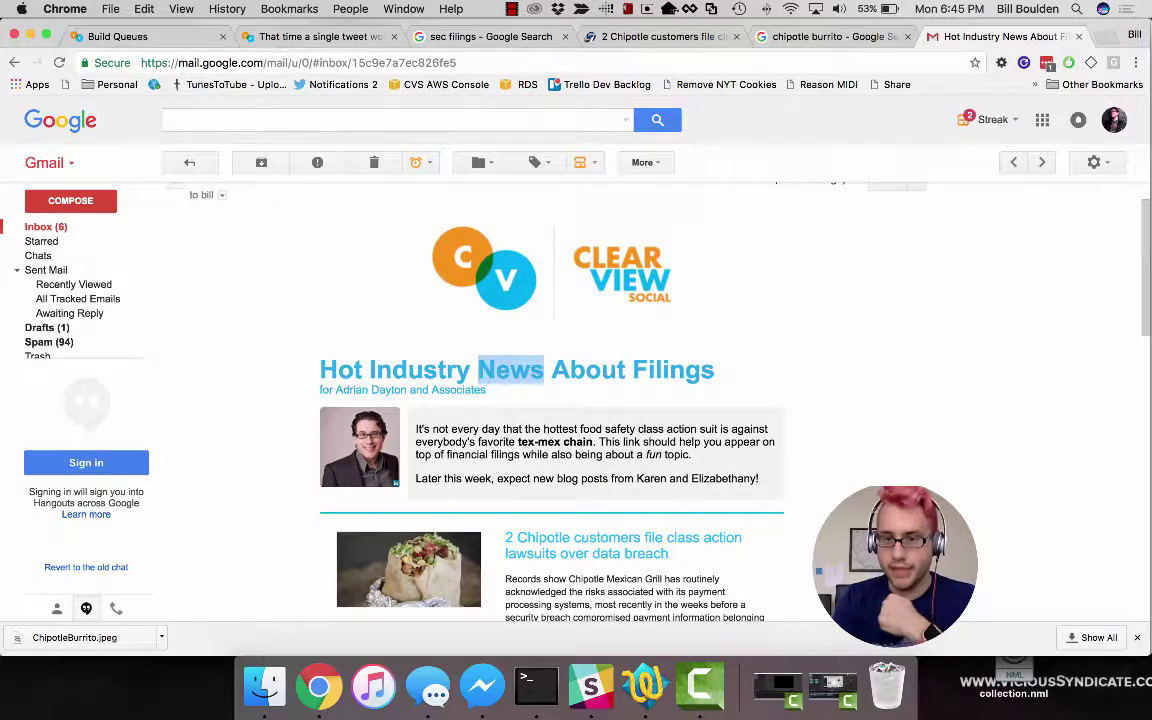
{"action": "scroll", "coordinate": [550, 420], "scroll_direction": "down", "scroll_amount": 2}
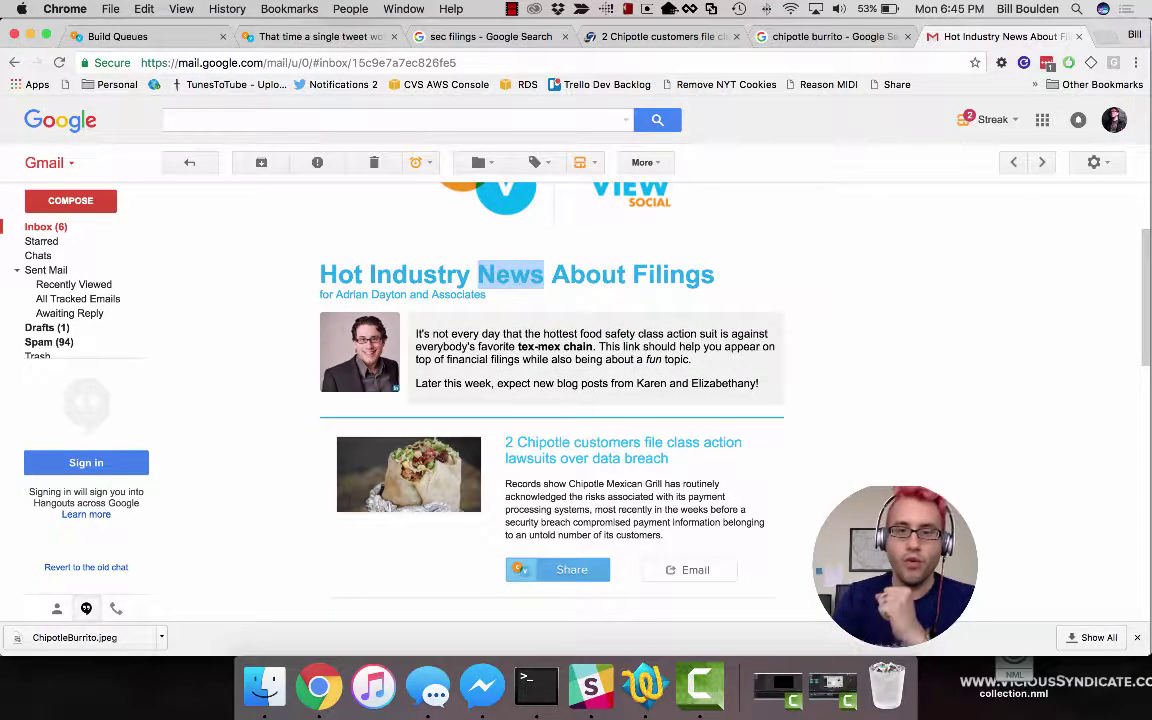
Follow the article's Share link to its ClearView share window, scheduled for Tue Jun 13, 2017 8:24 am
{"action": "left_click", "coordinate": [565, 569]}
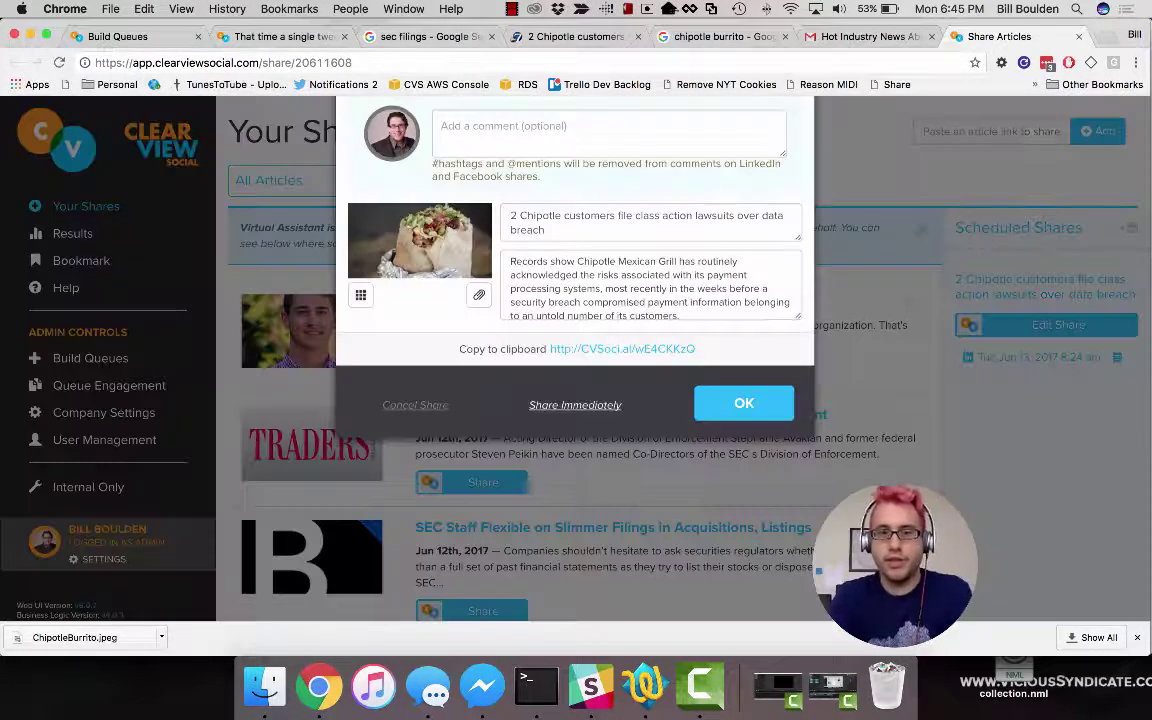
{"action": "mouse_move", "coordinate": [420, 320]}
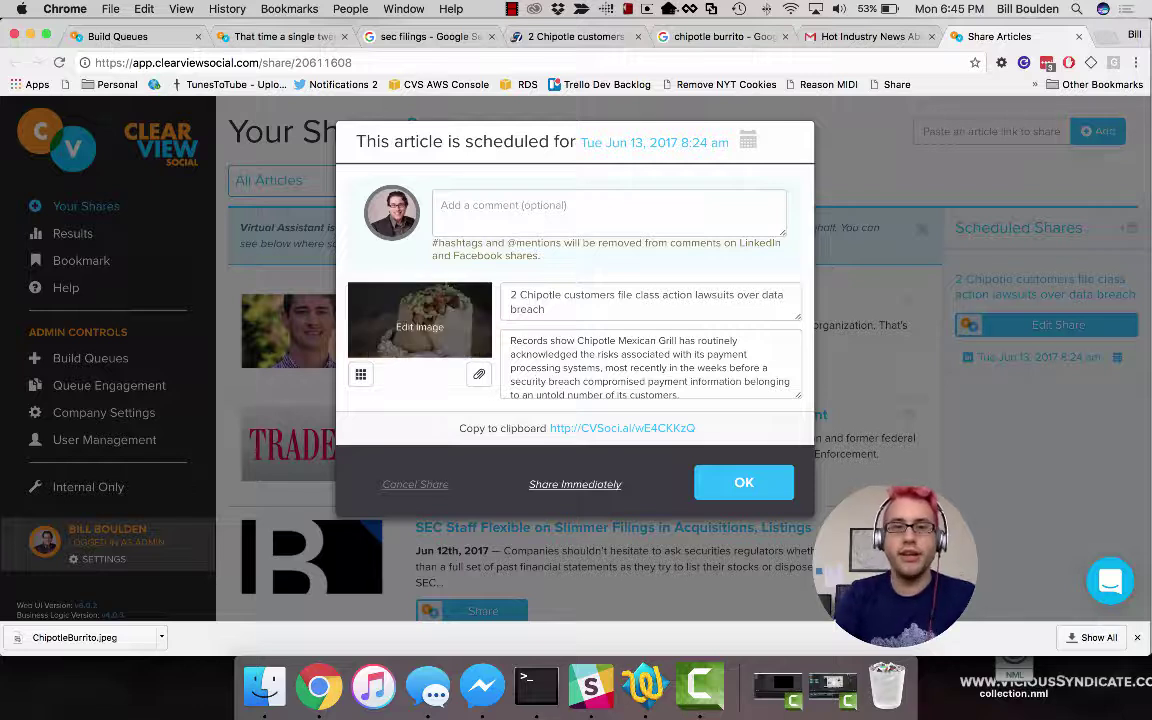